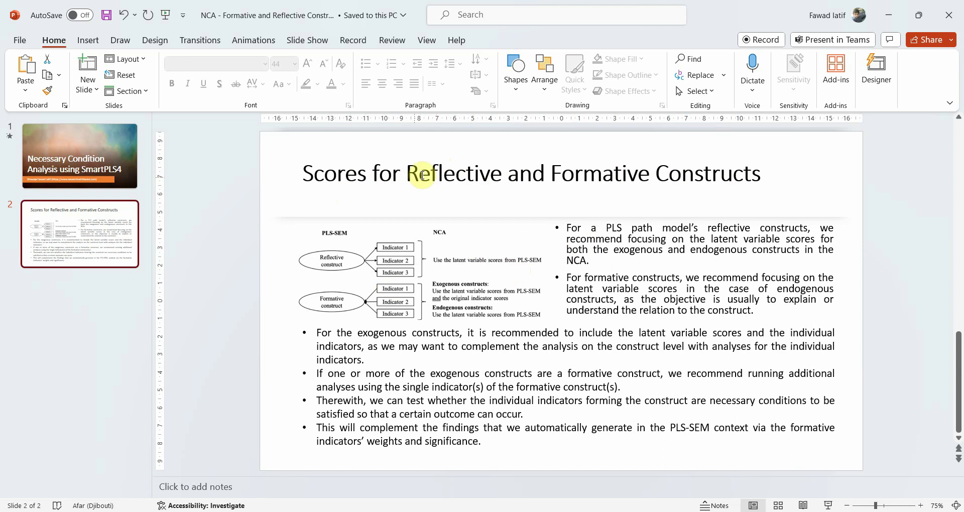
# - Examine the slide title and the two bullets beside the diagram on scores for reflective and formative constructs
pyautogui.moveTo(406, 175); pyautogui.dragTo(479, 176)
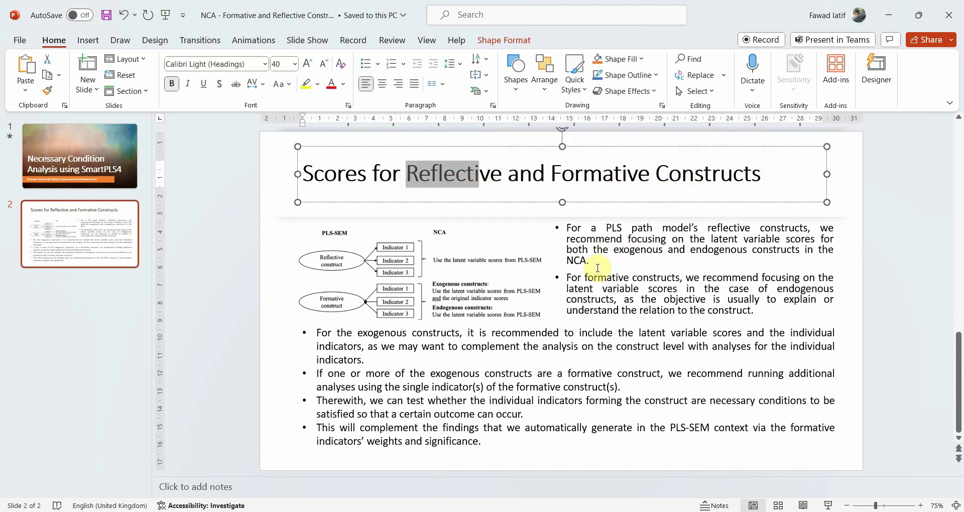
pyautogui.click(603, 257)
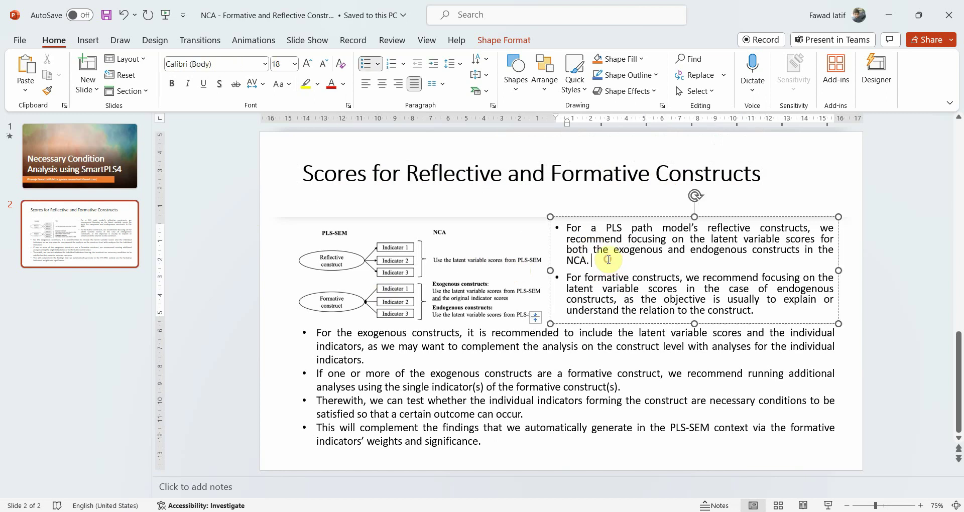
pyautogui.moveTo(414, 176); pyautogui.dragTo(508, 174)
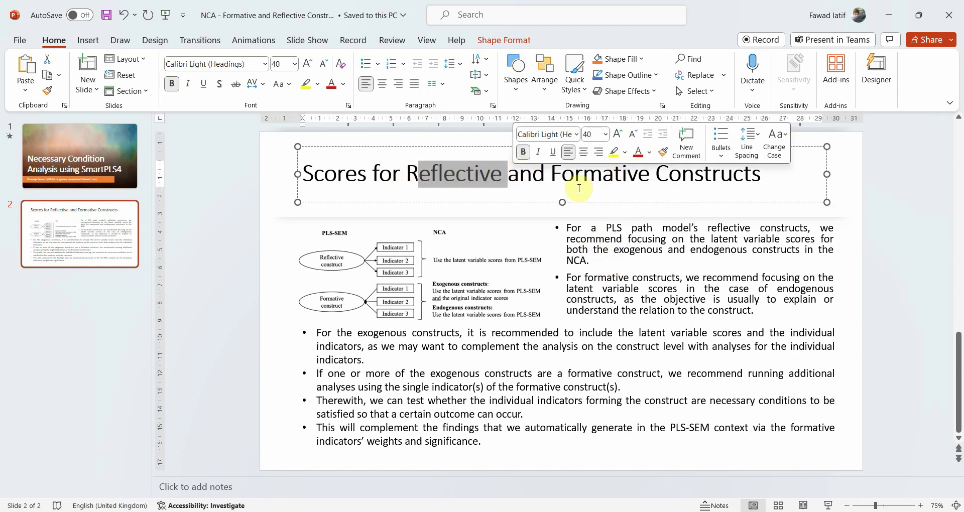
pyautogui.moveTo(551, 176); pyautogui.dragTo(646, 177)
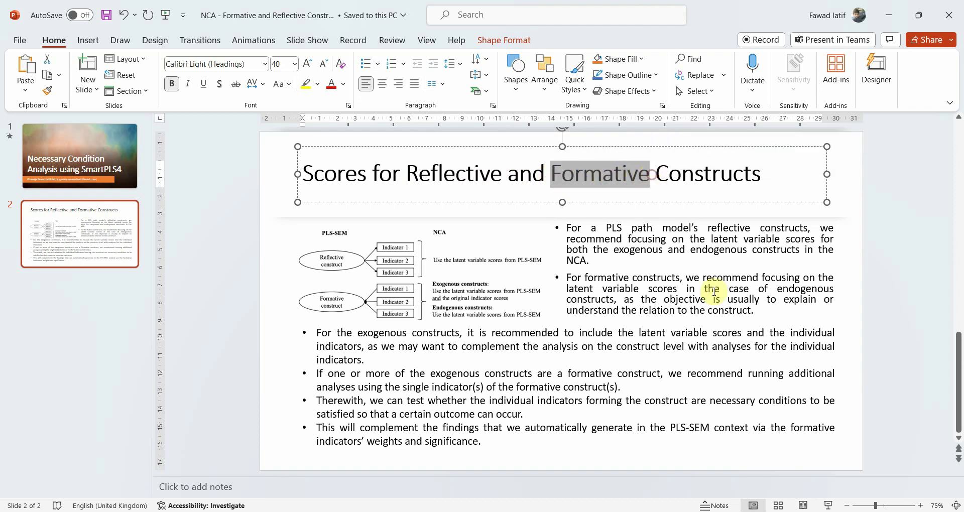
pyautogui.click(854, 338)
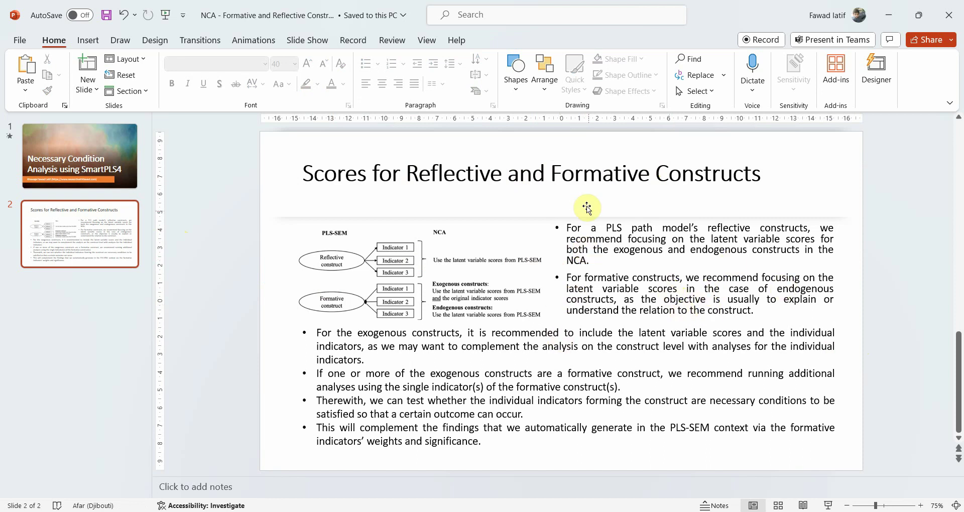
pyautogui.moveTo(566, 228); pyautogui.dragTo(813, 243)
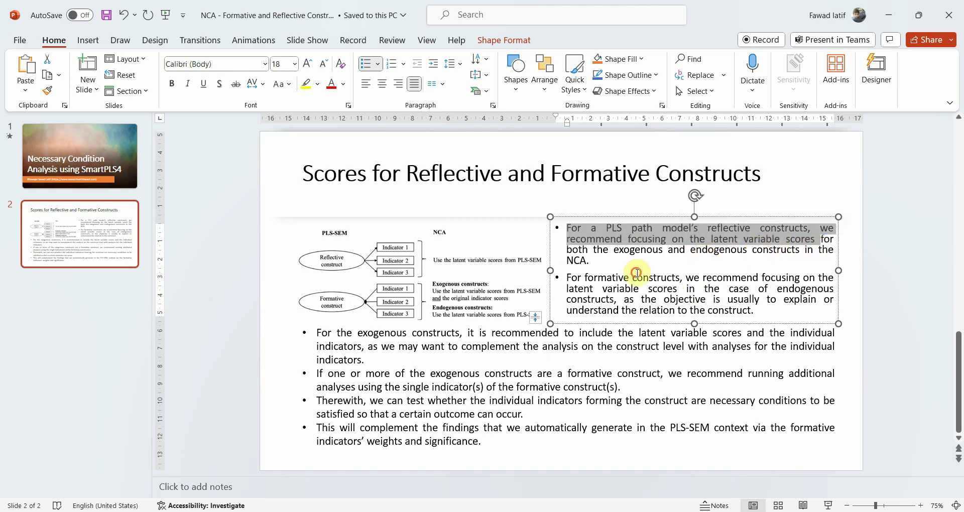
pyautogui.click(637, 277)
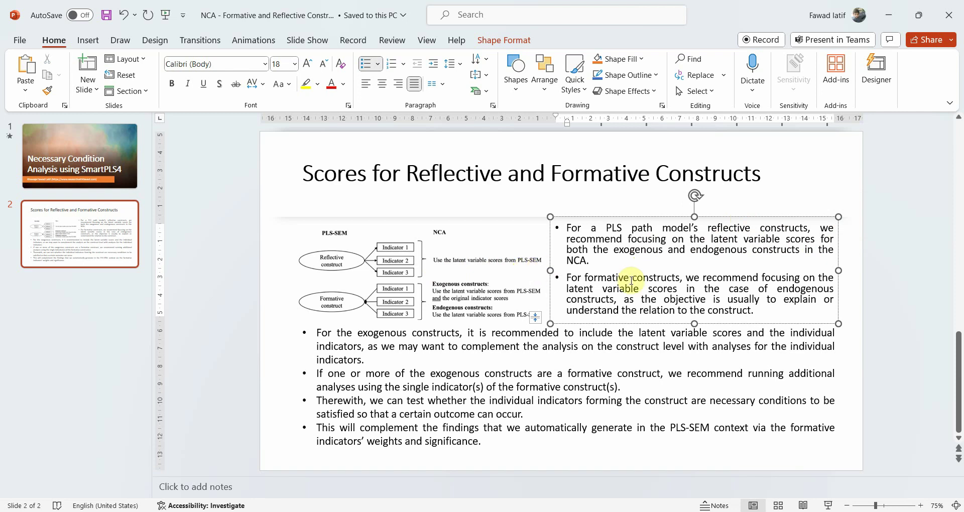
pyautogui.moveTo(566, 278); pyautogui.dragTo(627, 301)
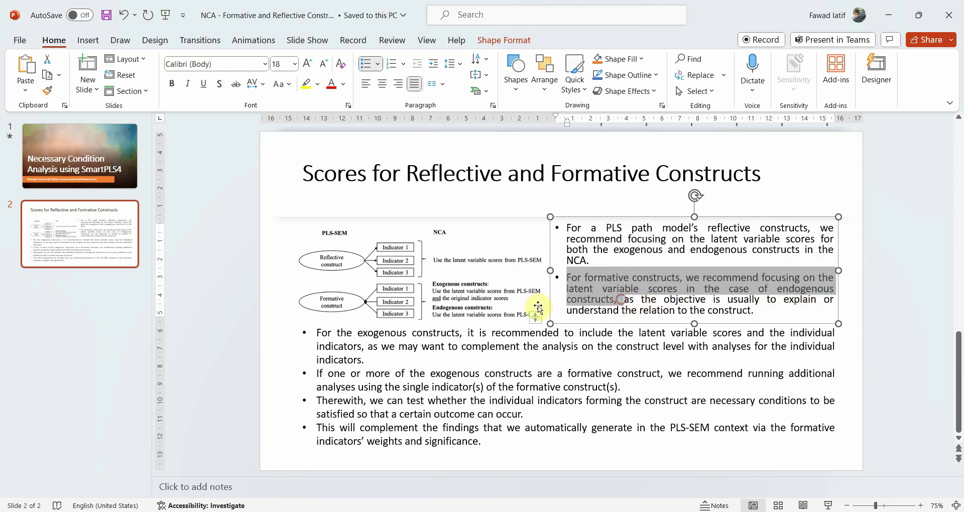
pyautogui.click(629, 299)
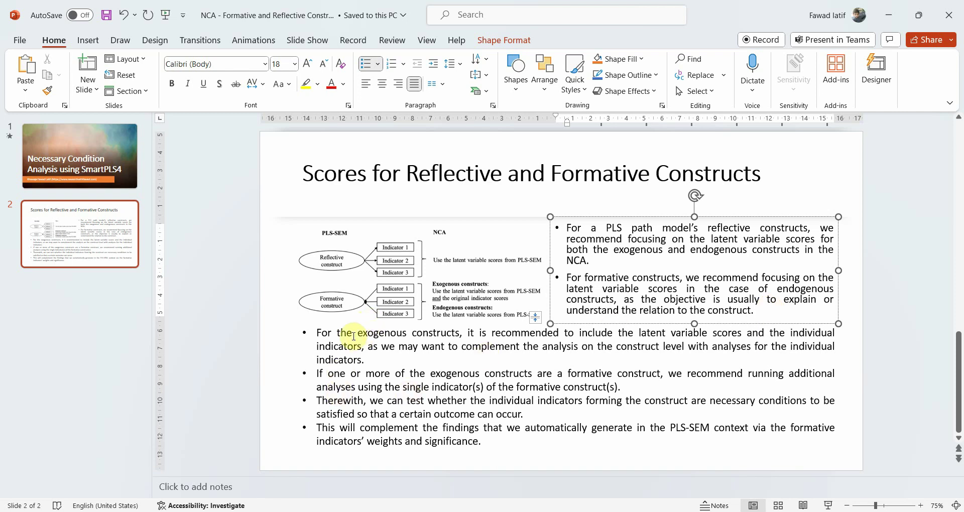
# - Examine the lower bullets on exogenous constructs, single-indicator analyses of formative constructs and testing indicators as necessary conditions
pyautogui.moveTo(356, 333); pyautogui.dragTo(475, 331)
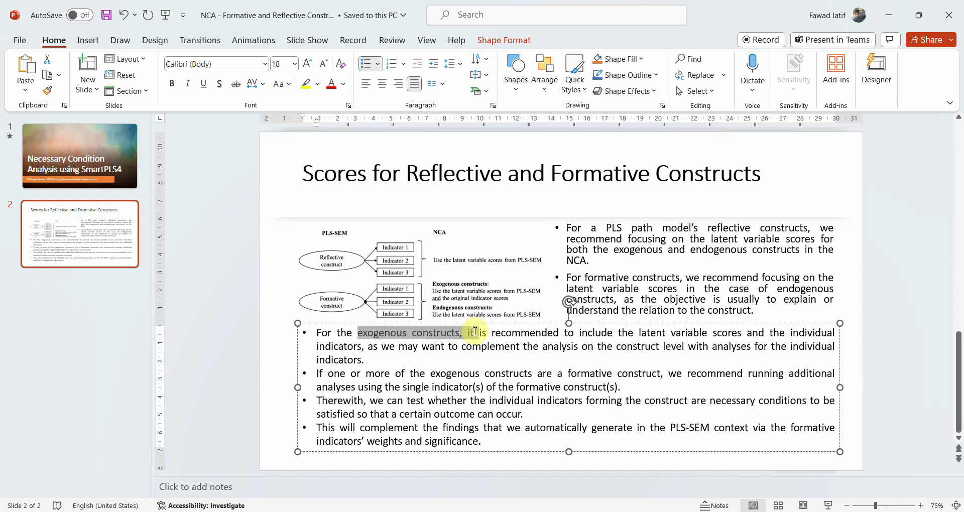
pyautogui.click(413, 358)
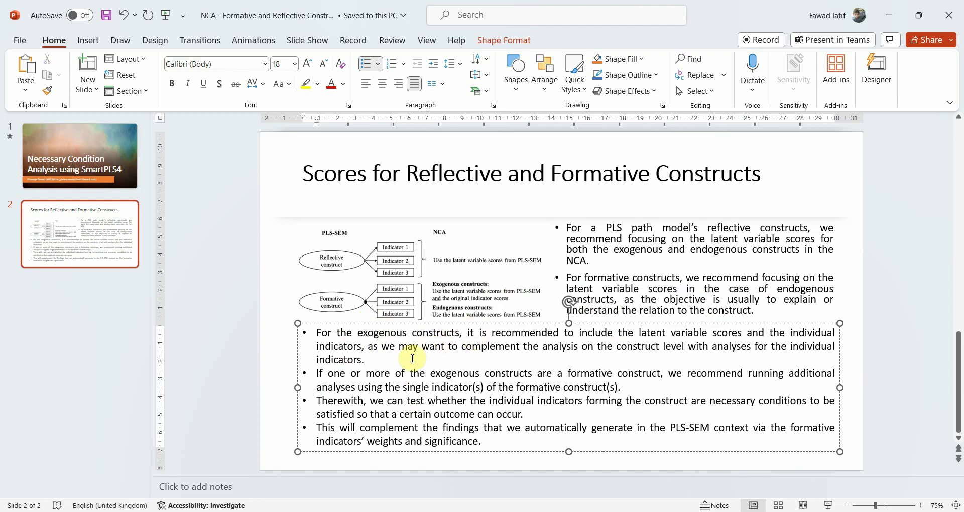
pyautogui.moveTo(353, 332); pyautogui.dragTo(739, 328)
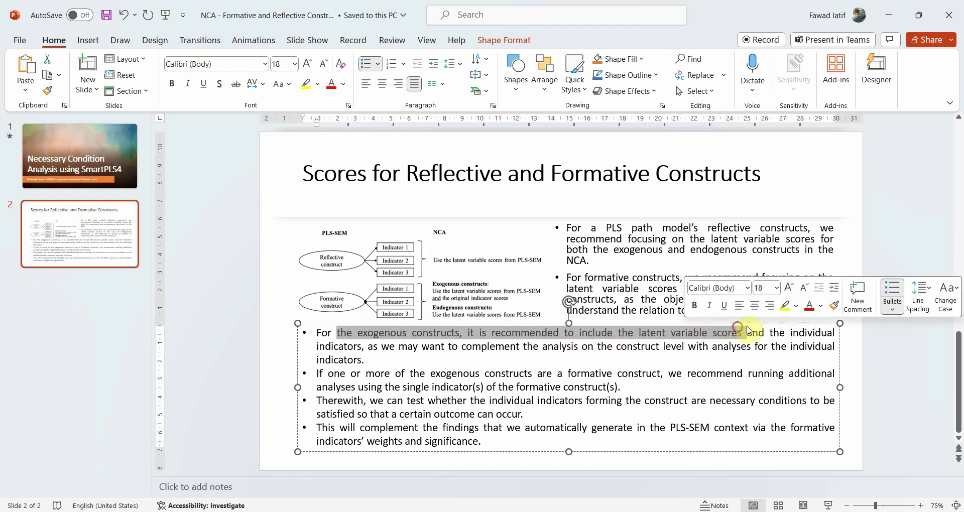
pyautogui.click(379, 358)
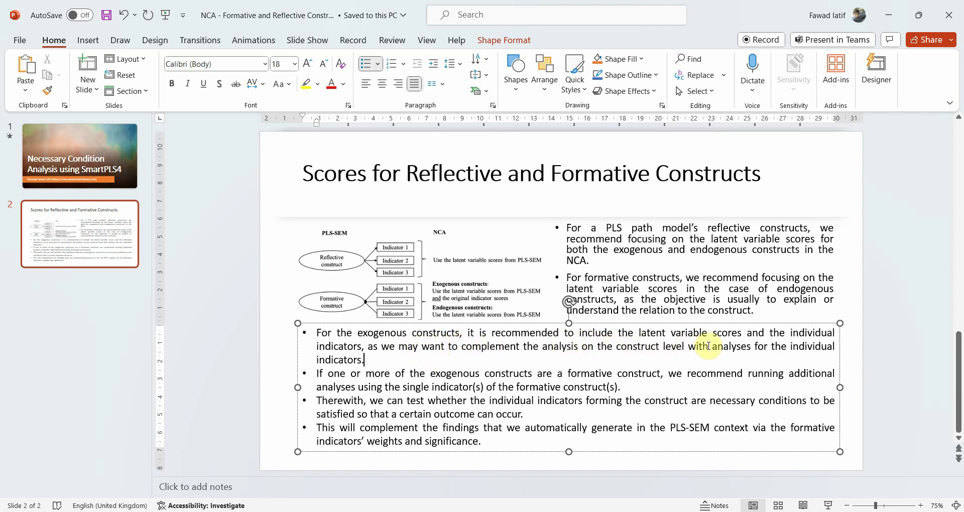
pyautogui.click(388, 362)
pyautogui.moveTo(457, 375); pyautogui.dragTo(646, 372)
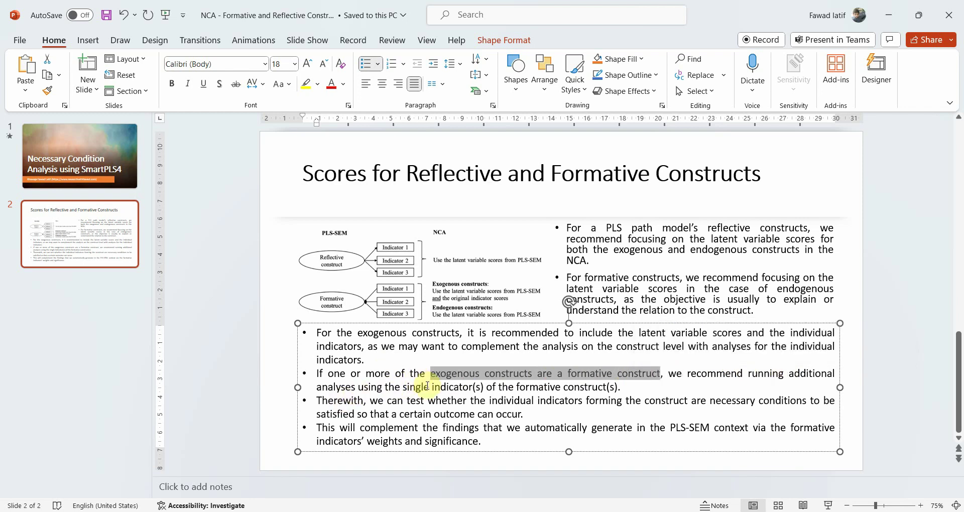
pyautogui.moveTo(403, 387); pyautogui.dragTo(625, 386)
pyautogui.click(635, 387)
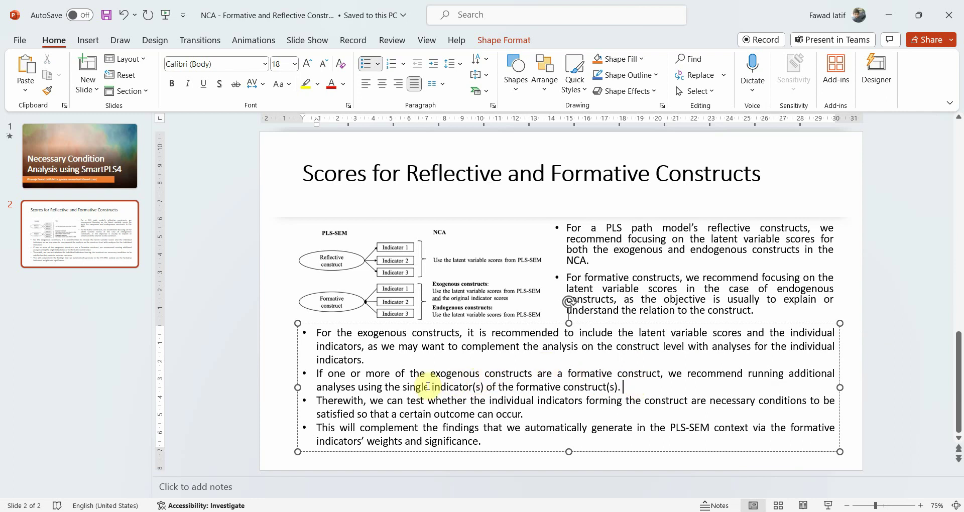
pyautogui.moveTo(392, 388); pyautogui.dragTo(477, 388)
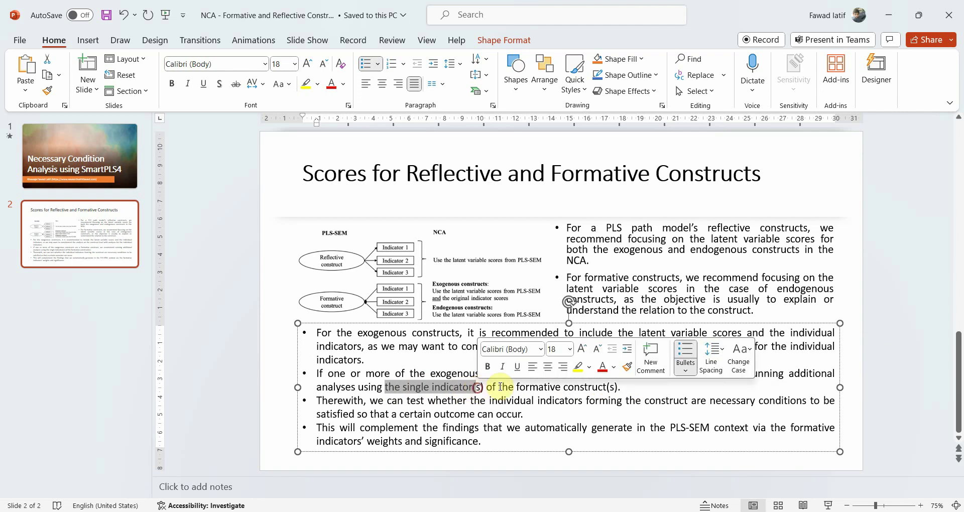
pyautogui.click(381, 416)
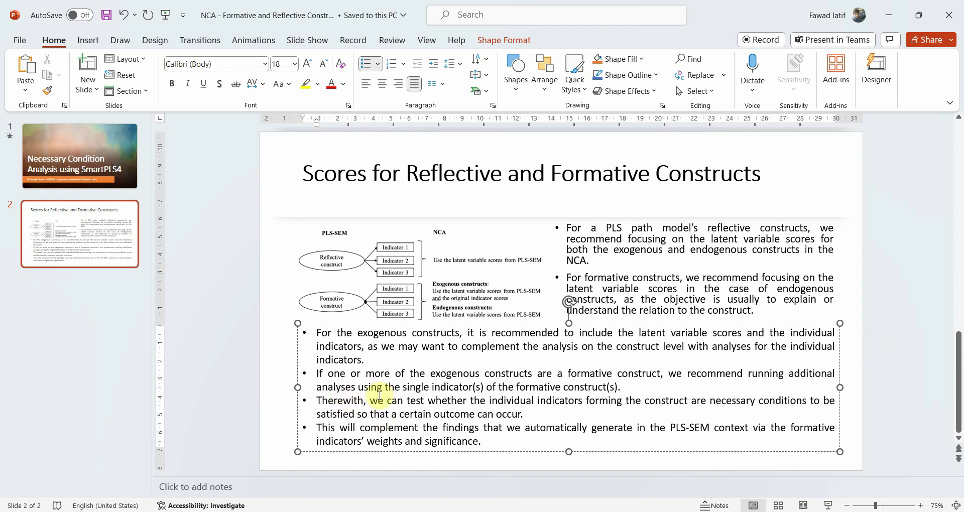
pyautogui.moveTo(381, 400); pyautogui.dragTo(810, 400)
pyautogui.click(579, 410)
# - Switch to SmartPLS 4 and open the MM model of the India_Session project with the whole path model in view
pyautogui.moveTo(648, 510)
pyautogui.click(626, 508)
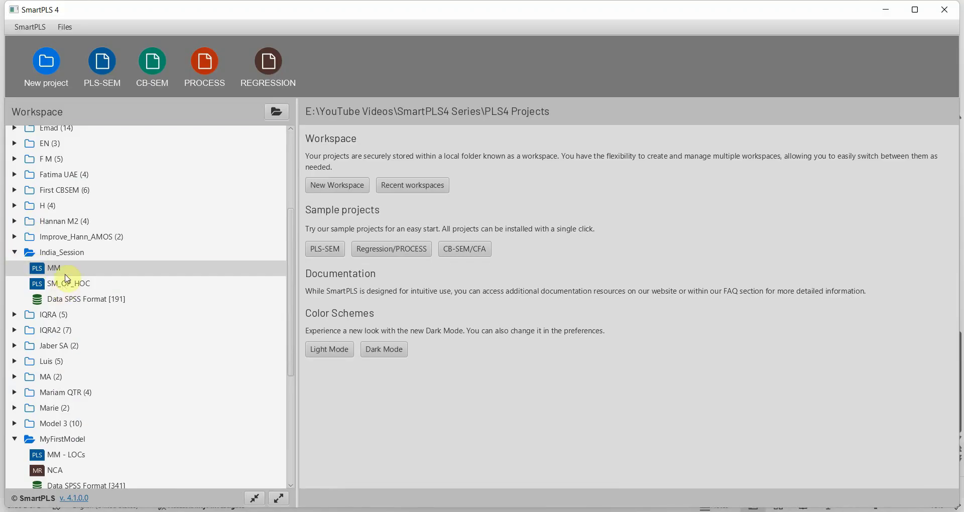
pyautogui.click(67, 279)
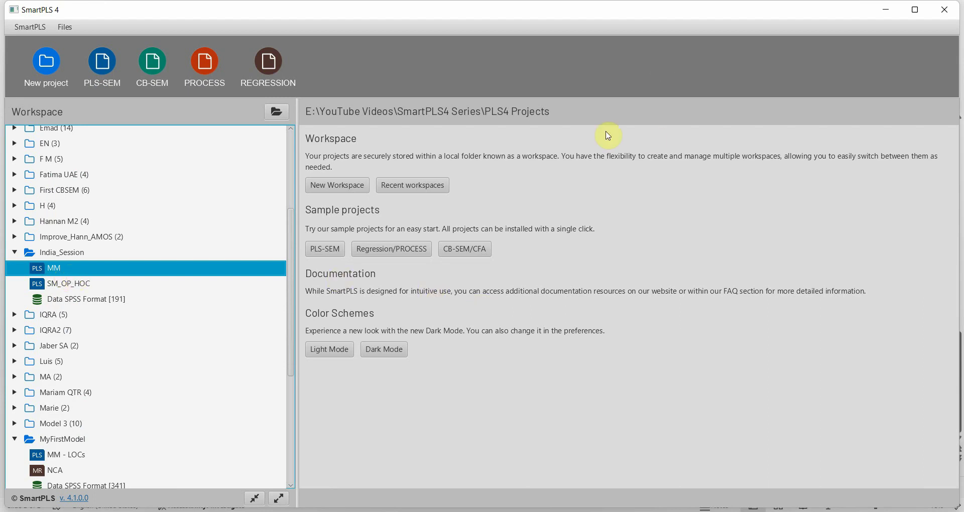
pyautogui.doubleClick(113, 274)
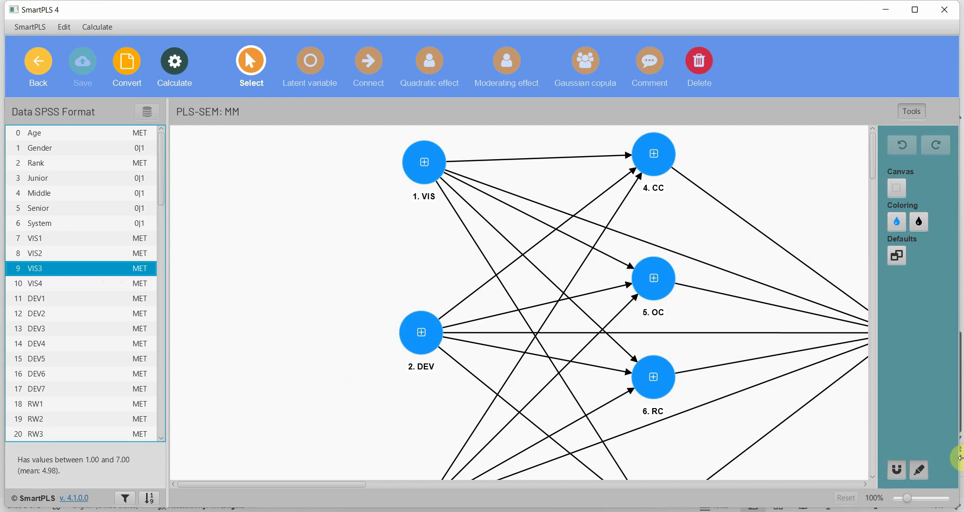
pyautogui.moveTo(907, 501); pyautogui.dragTo(904, 500)
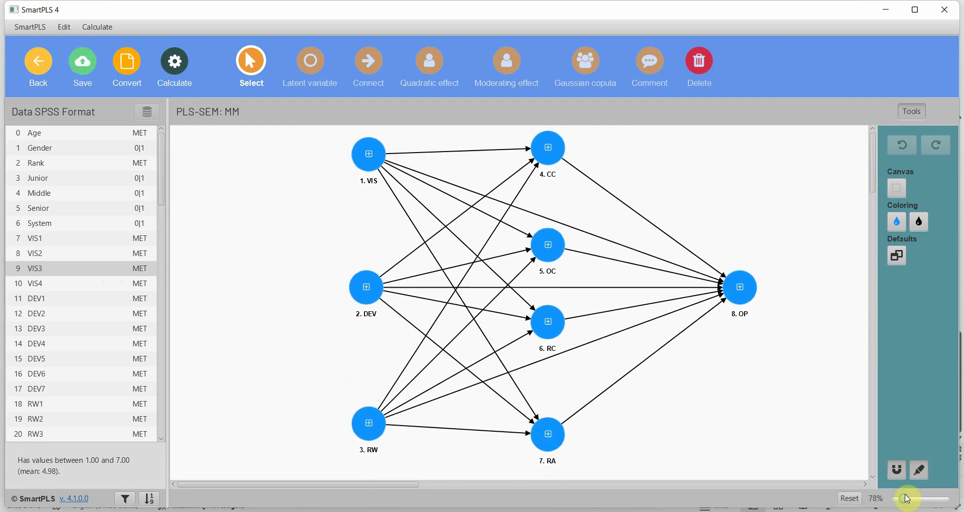
# - Examine the model's construct groups by selecting VIS, DEV and RW, the four middle constructs CC, OC, RC and RA, and OP
pyautogui.moveTo(342, 130); pyautogui.dragTo(402, 472)
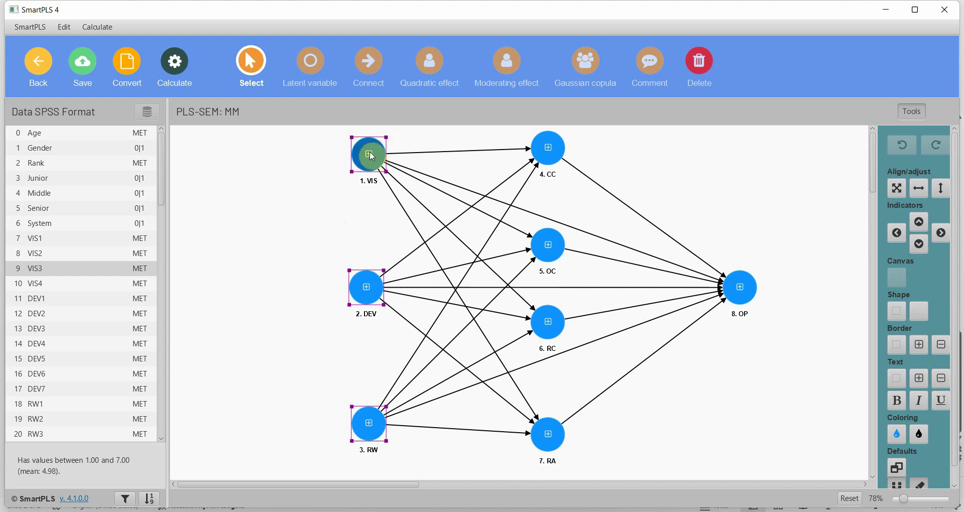
pyautogui.moveTo(363, 441); pyautogui.dragTo(362, 446)
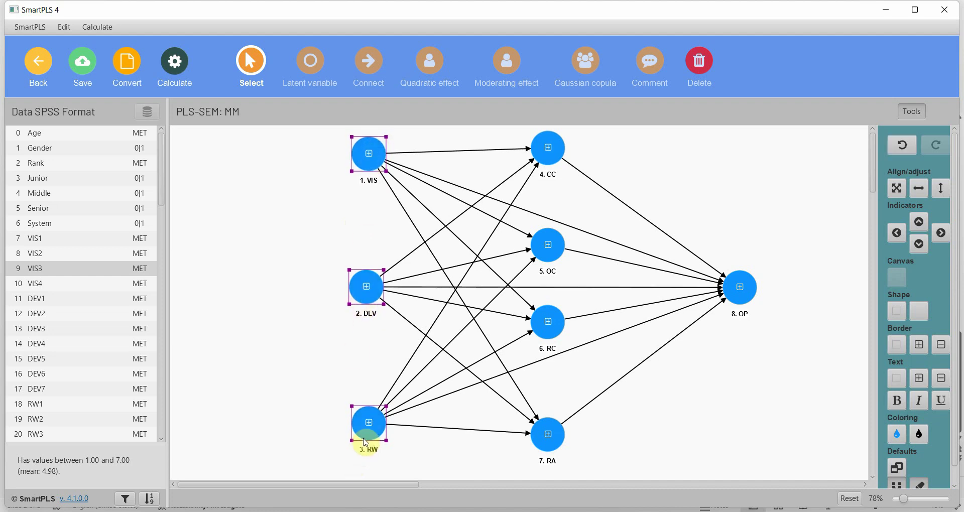
pyautogui.moveTo(519, 129); pyautogui.dragTo(582, 465)
pyautogui.moveTo(698, 200); pyautogui.dragTo(791, 306)
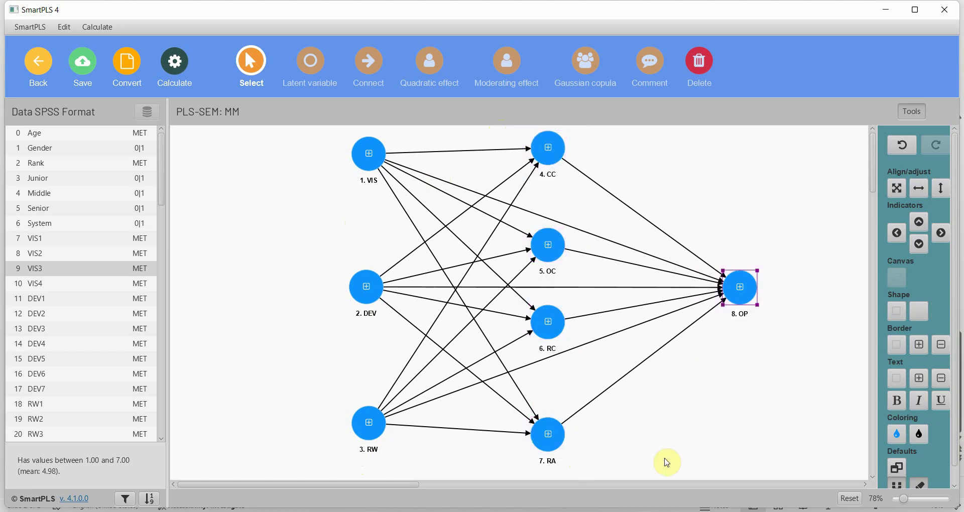
pyautogui.moveTo(339, 128); pyautogui.dragTo(406, 458)
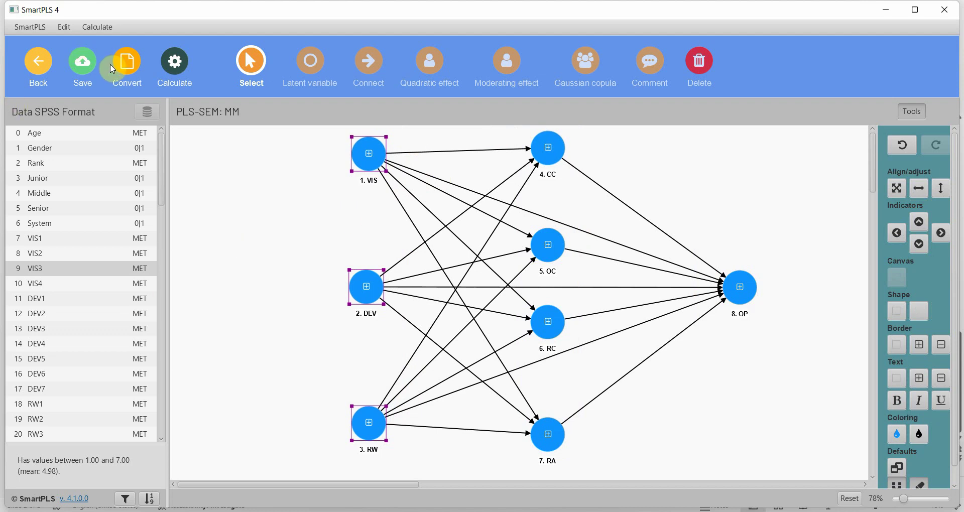
# - Run the PLS-SEM algorithm with the Path weighting scheme, Unstandardized results, default initial weights and no weighting vector
pyautogui.click(177, 60)
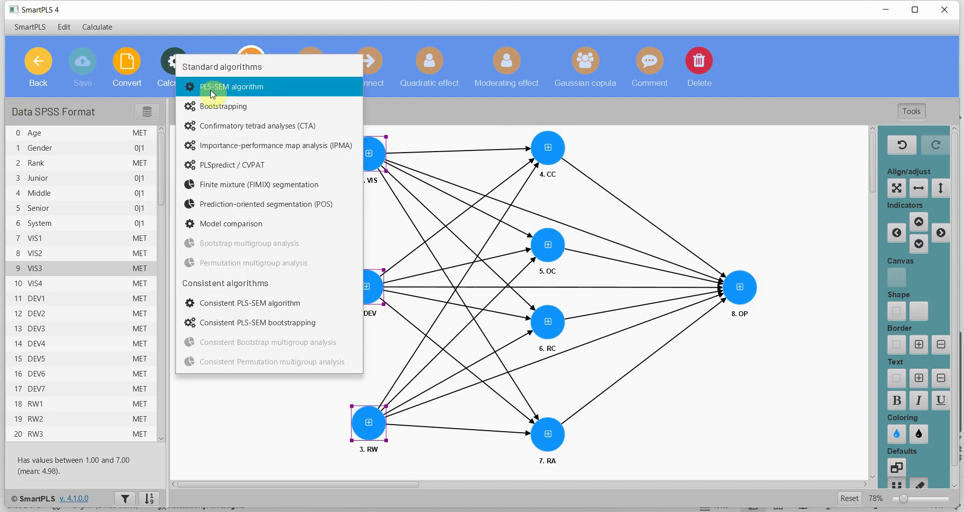
pyautogui.click(255, 88)
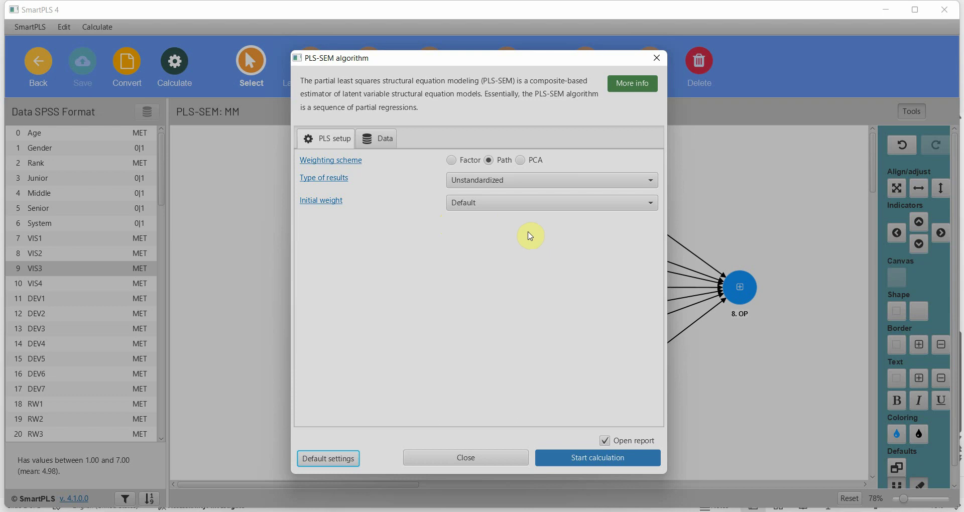
pyautogui.click(381, 145)
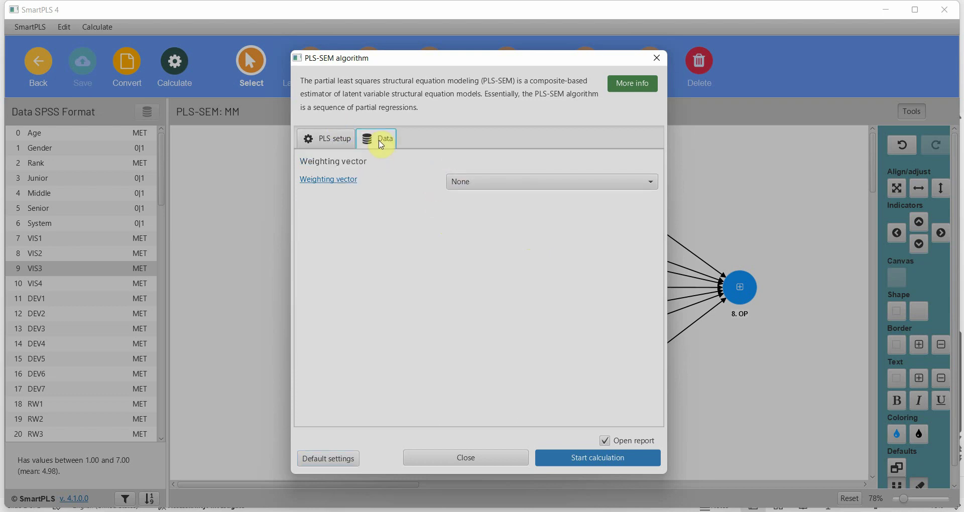
pyautogui.click(339, 144)
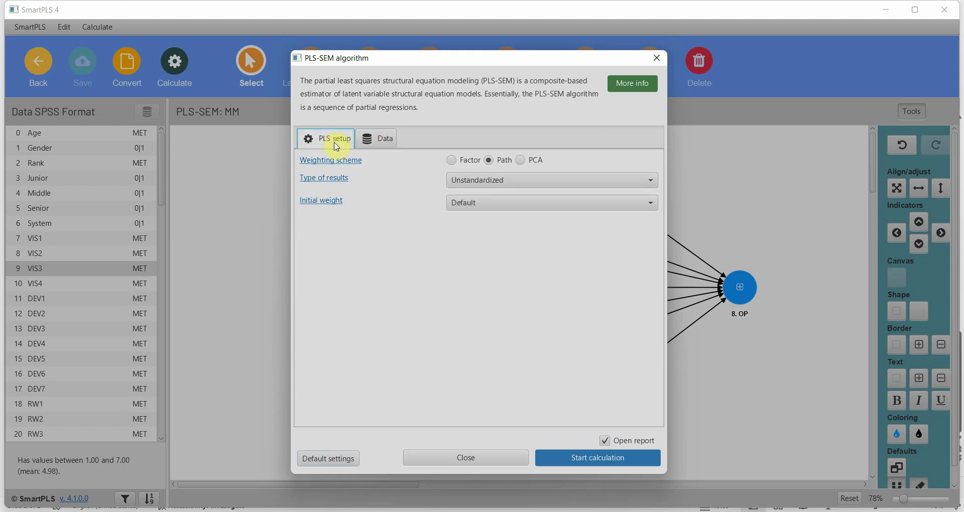
pyautogui.click(625, 461)
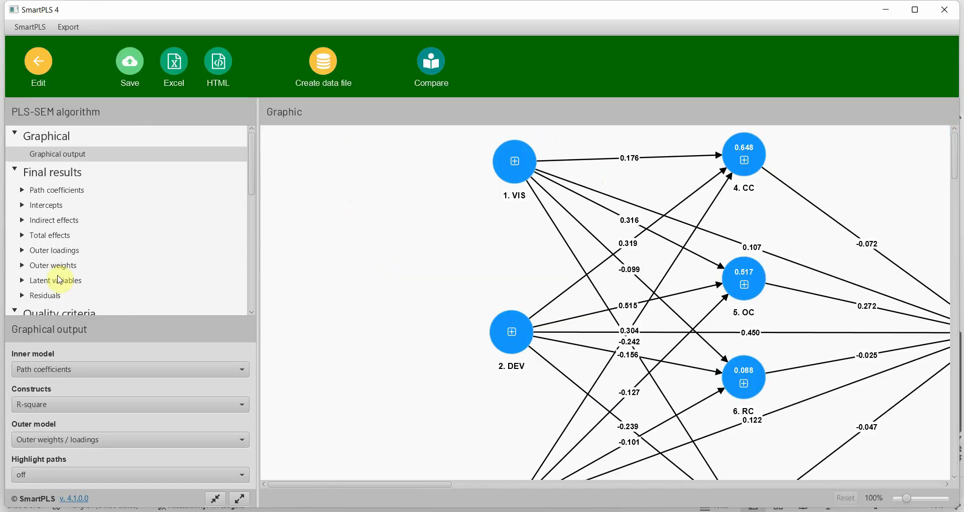
# - Create the data file "Data SPSS Format derived from PLS results UNSTD" in India_Session with manifest and latent variable scores, excluding Other columns
pyautogui.click(51, 282)
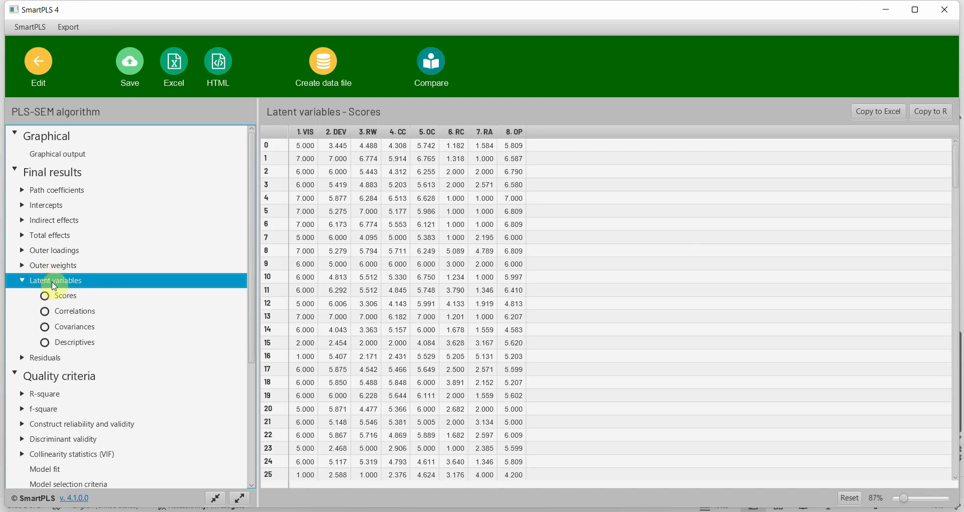
pyautogui.click(324, 68)
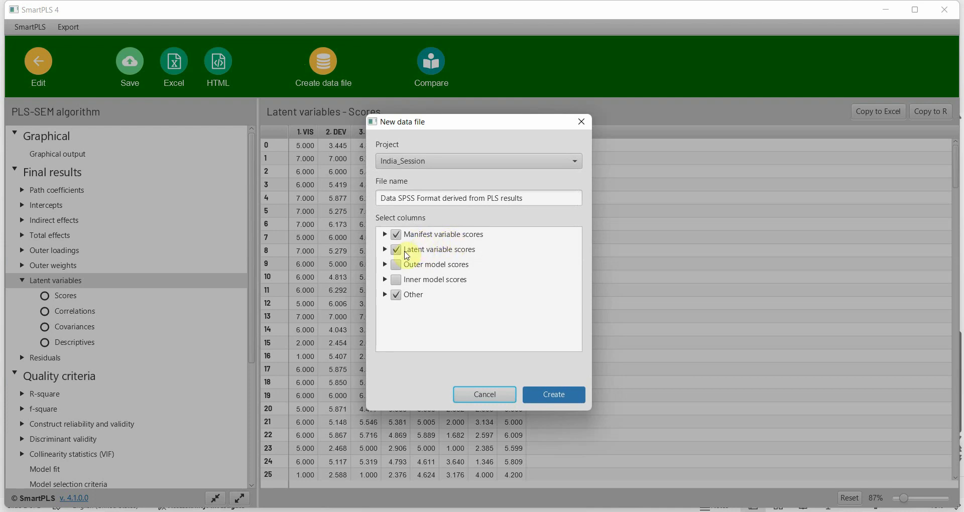
pyautogui.click(396, 296)
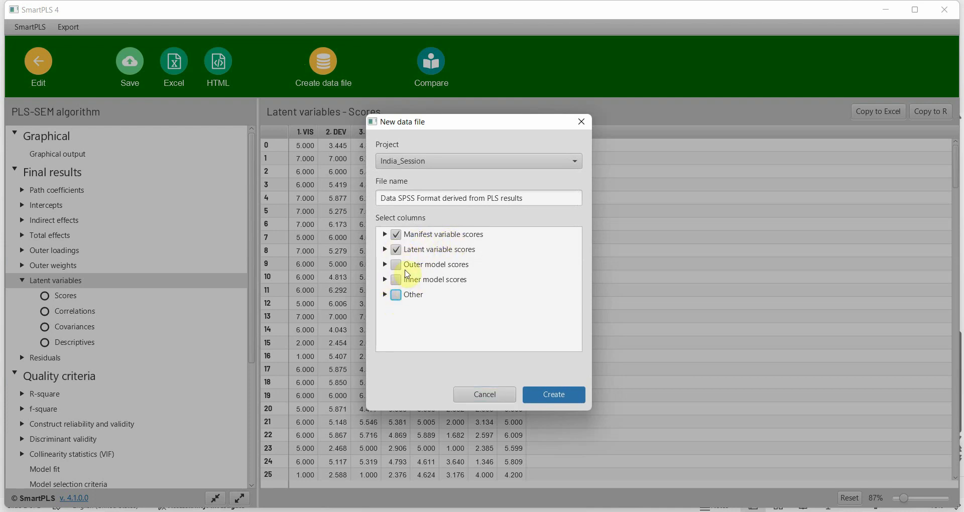
pyautogui.click(534, 194)
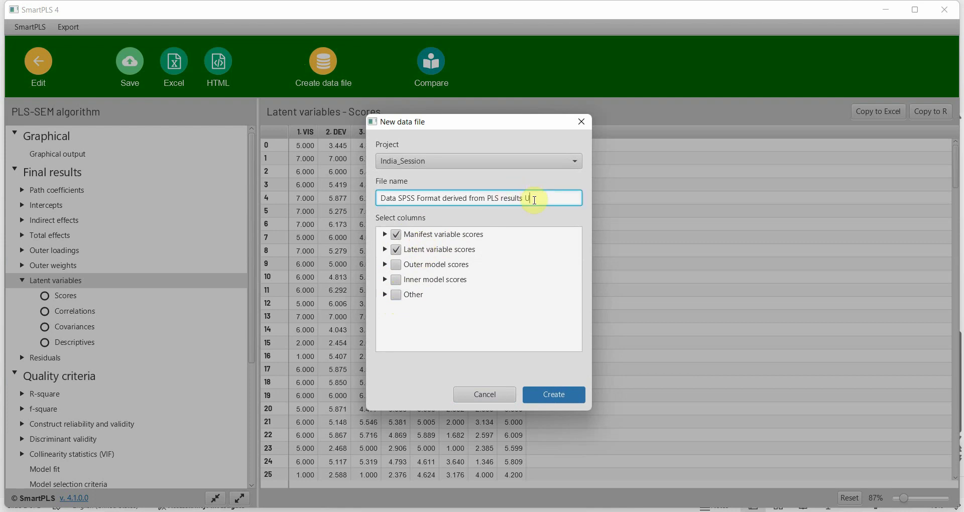
pyautogui.write('UnSTD')
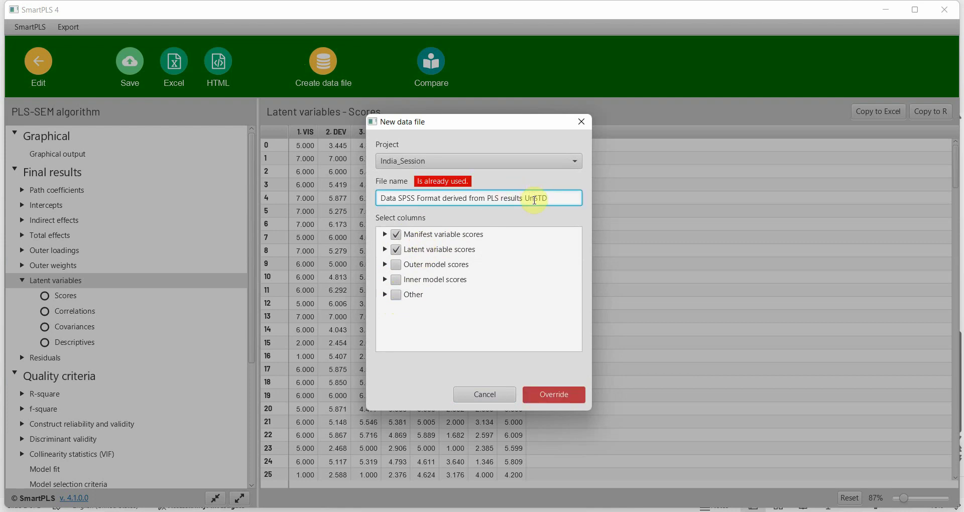
pyautogui.press('Left')
pyautogui.press('Left')
pyautogui.press('Left')
pyautogui.press('BackSpace')
pyautogui.write('N')
pyautogui.click(562, 397)
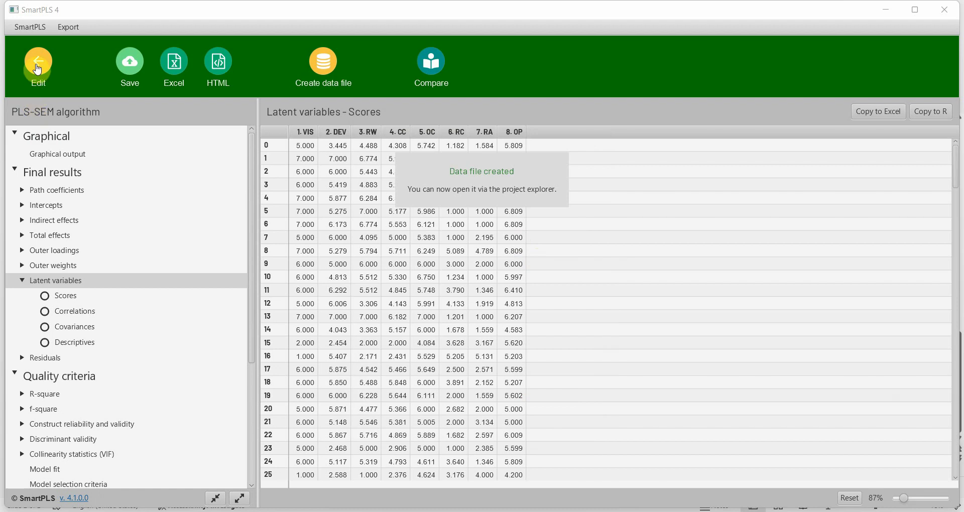
# - Return to the workspace and open the SM_OP_HOC model of the India_Session project
pyautogui.click(38, 70)
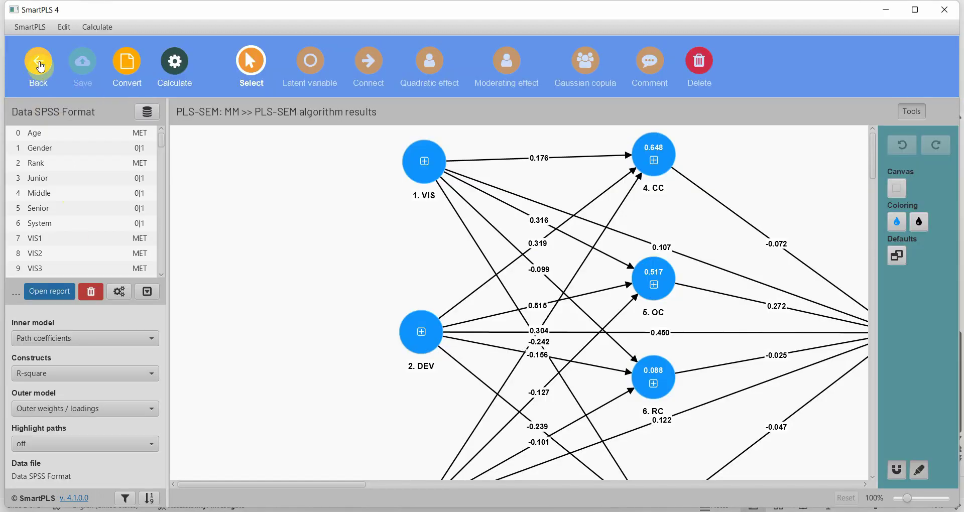
pyautogui.click(39, 67)
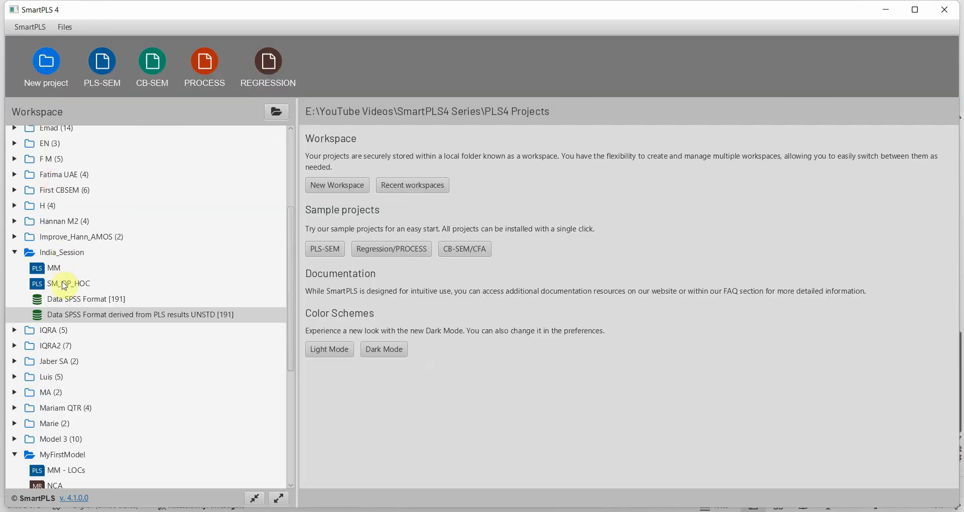
pyautogui.click(64, 286)
pyautogui.doubleClick(64, 285)
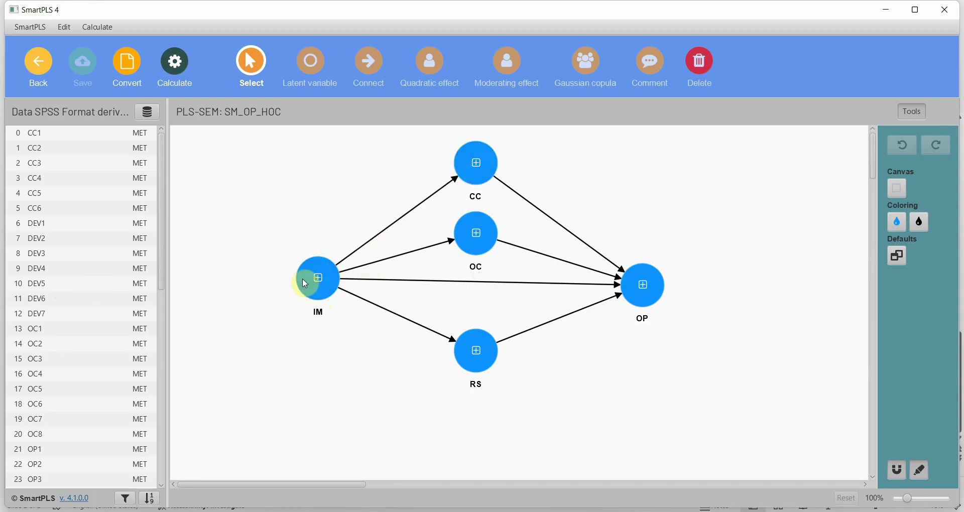
# - Delete the IM construct and choose "Data SPSS Format derived from PLS results UNSTD" as the model's data file
pyautogui.moveTo(293, 241); pyautogui.dragTo(364, 343)
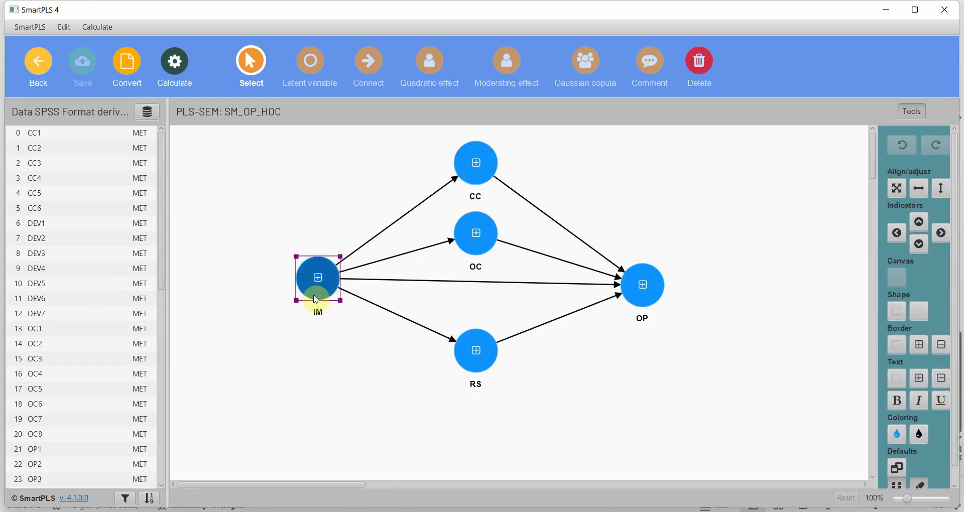
pyautogui.press('Delete')
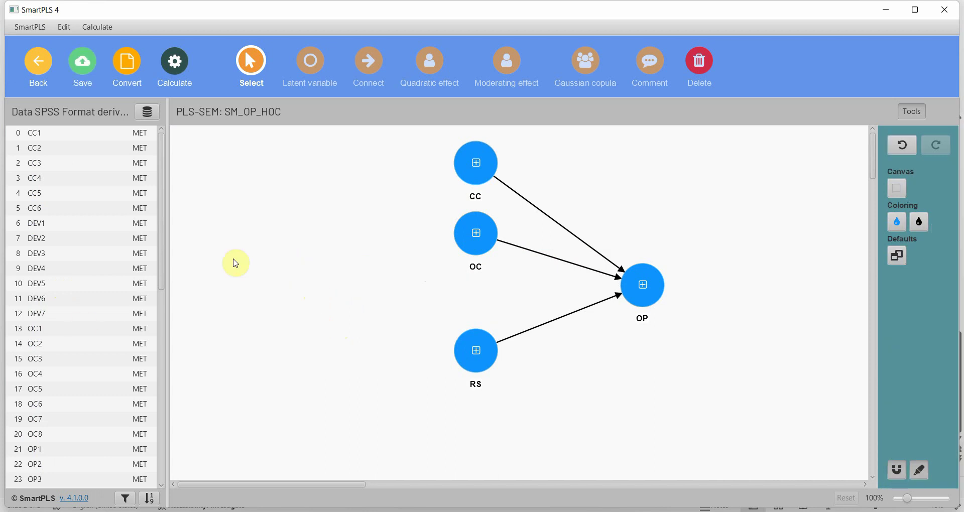
pyautogui.click(147, 112)
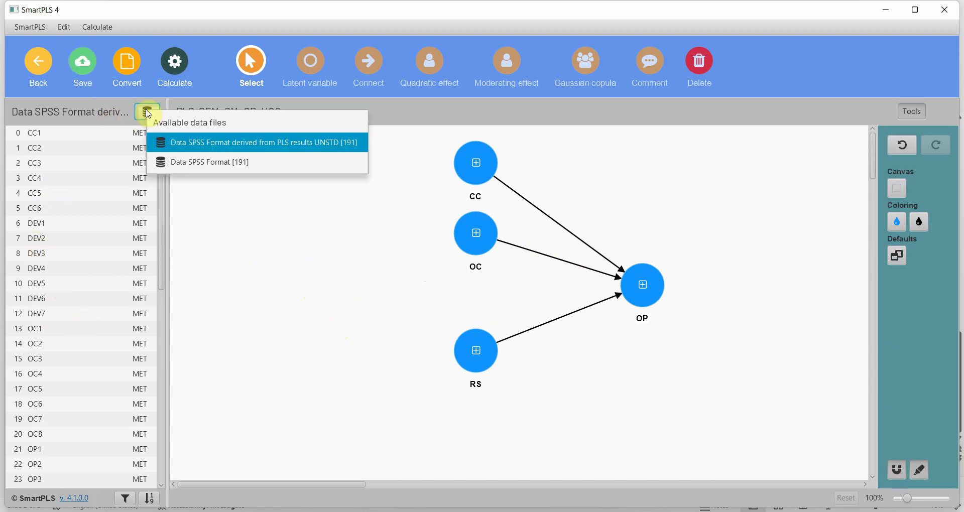
pyautogui.click(211, 142)
# - Add a construct named IM with the LV scores of VIS, DEV and RW as its indicators
pyautogui.moveTo(161, 188); pyautogui.dragTo(164, 387)
pyautogui.click(75, 378)
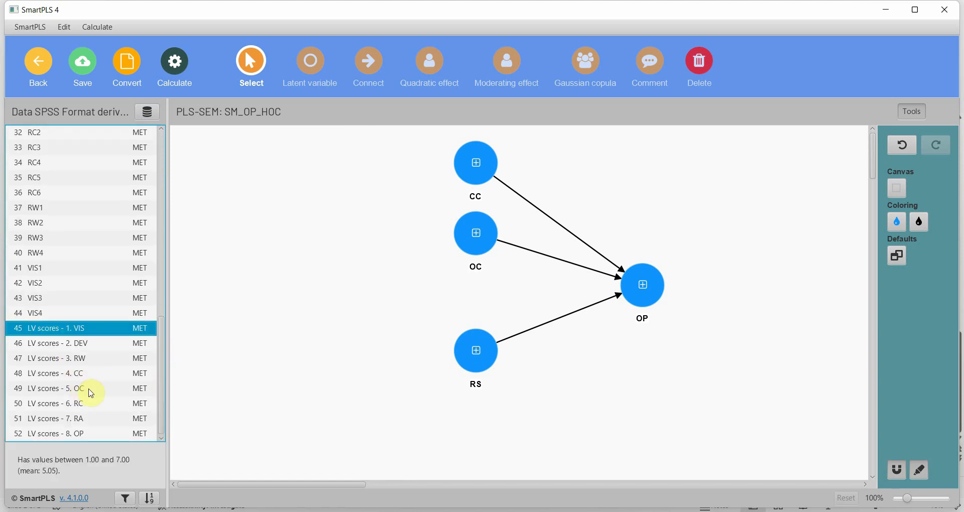
pyautogui.keyDown('ctrl'); pyautogui.click(81, 344); pyautogui.keyUp('ctrl')
pyautogui.keyDown('ctrl'); pyautogui.click(97, 359); pyautogui.keyUp('ctrl')
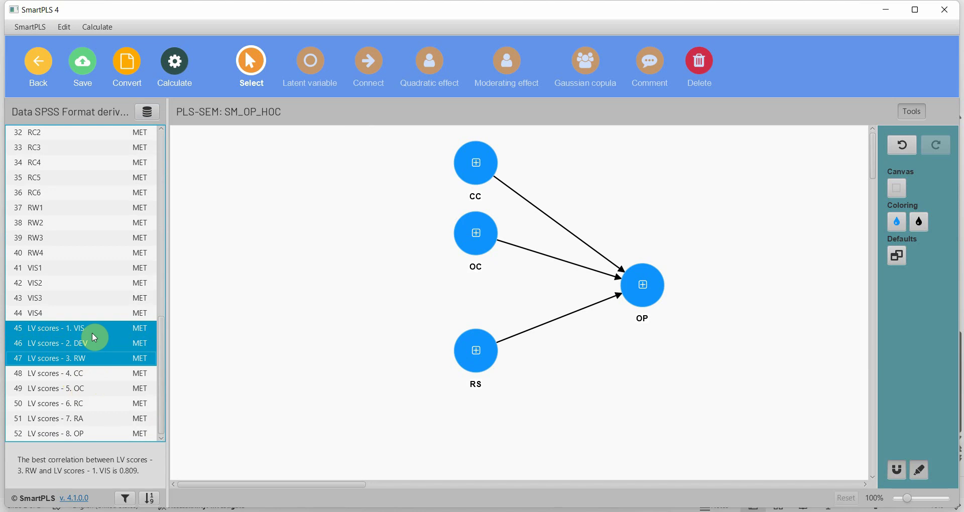
pyautogui.moveTo(71, 340); pyautogui.dragTo(298, 261)
pyautogui.hotkey('ctrl', 'a')
pyautogui.press('BackSpace')
pyautogui.write('IM')
pyautogui.press('Return')
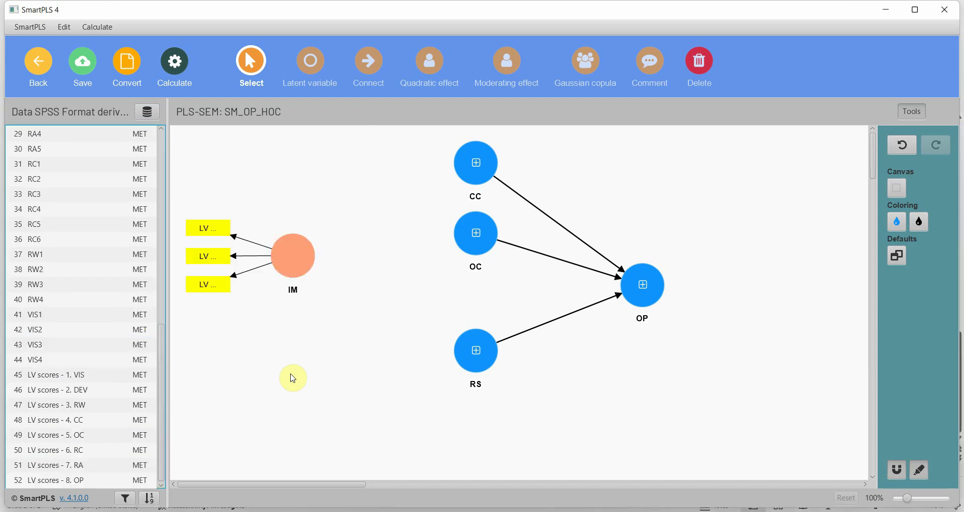
# - Invert the measurement model of IM so its three indicators are formative
pyautogui.click(305, 257)
pyautogui.rightClick(307, 260)
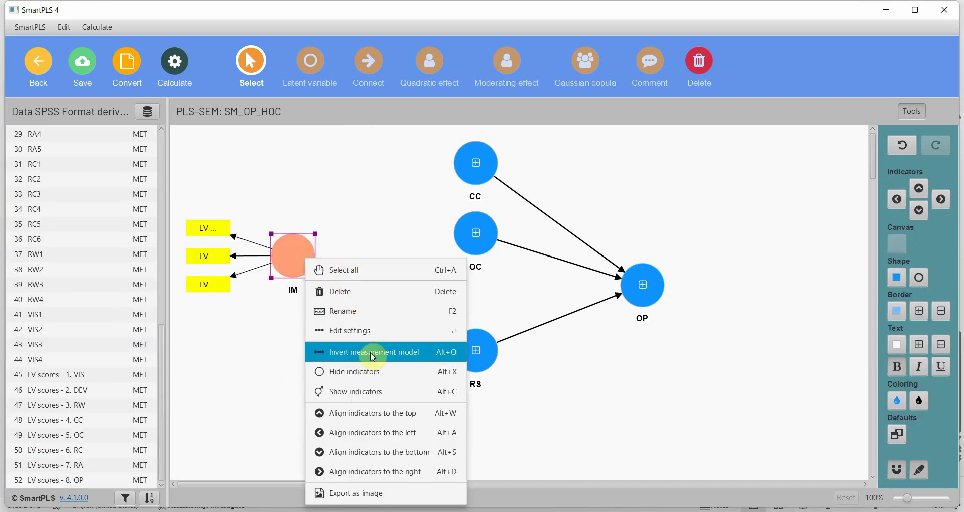
pyautogui.click(371, 352)
# - Draw paths from IM to OP, CC, OC and RS
pyautogui.click(370, 64)
pyautogui.click(296, 257)
pyautogui.click(642, 285)
pyautogui.click(301, 262)
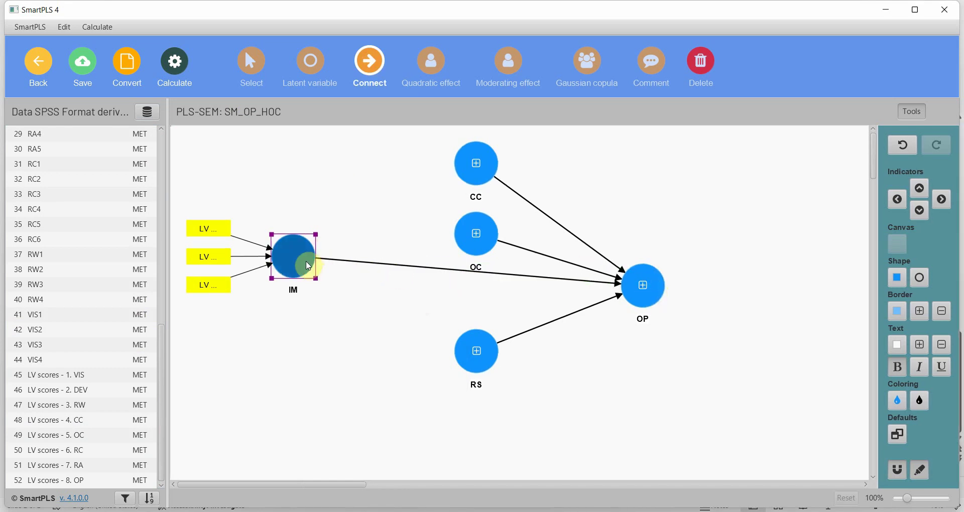
pyautogui.click(469, 158)
pyautogui.click(308, 250)
pyautogui.click(460, 234)
pyautogui.click(301, 262)
pyautogui.click(473, 346)
pyautogui.click(251, 62)
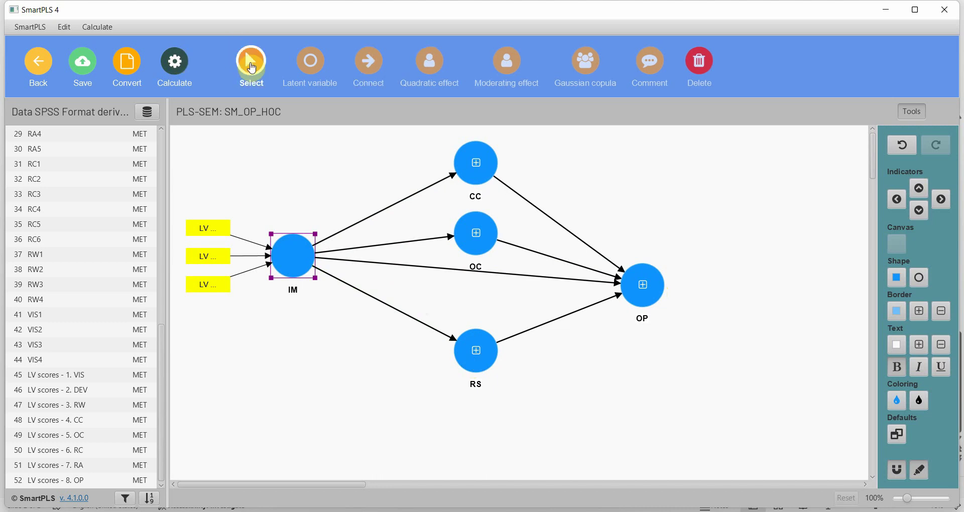
# - Move IM level with OP and hide its indicators
pyautogui.moveTo(286, 255); pyautogui.dragTo(321, 285)
pyautogui.rightClick(320, 283)
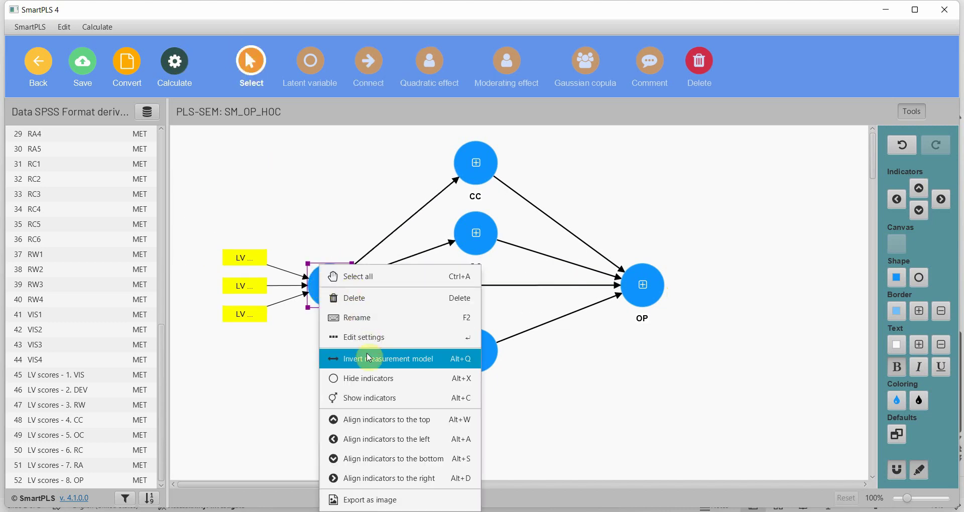
pyautogui.click(374, 380)
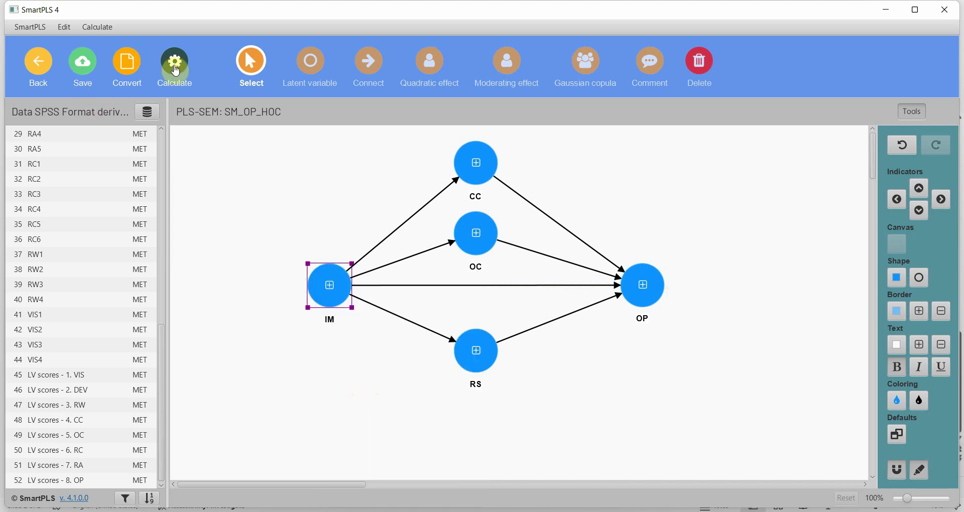
# - Run the PLS-SEM algorithm on SM_OP_HOC with the Path weighting scheme, Unstandardized results and default initial weights
pyautogui.moveTo(286, 227); pyautogui.dragTo(389, 374)
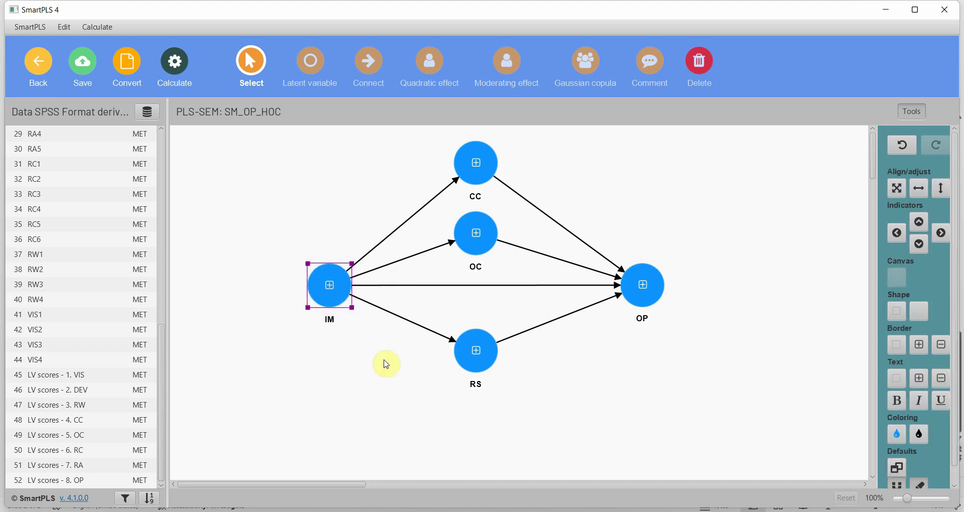
pyautogui.click(267, 199)
pyautogui.click(184, 59)
pyautogui.click(243, 89)
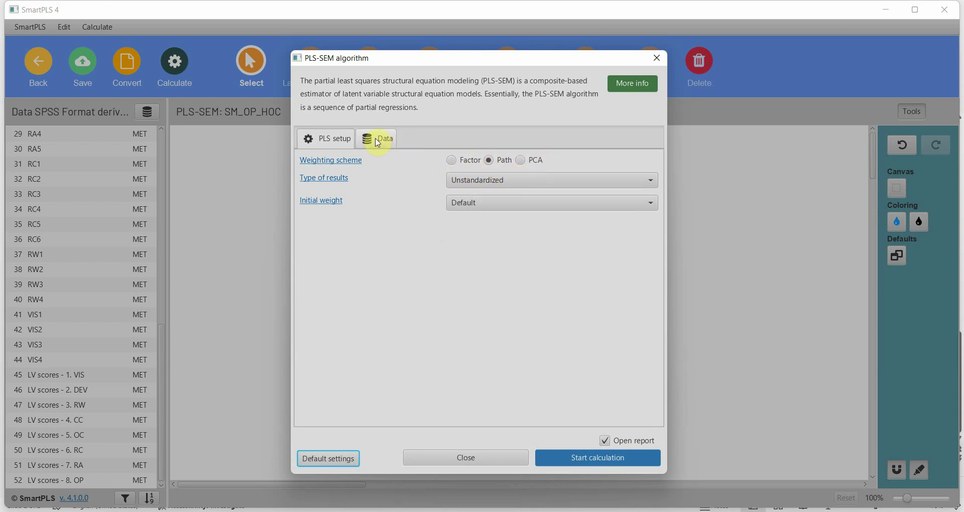
pyautogui.click(583, 458)
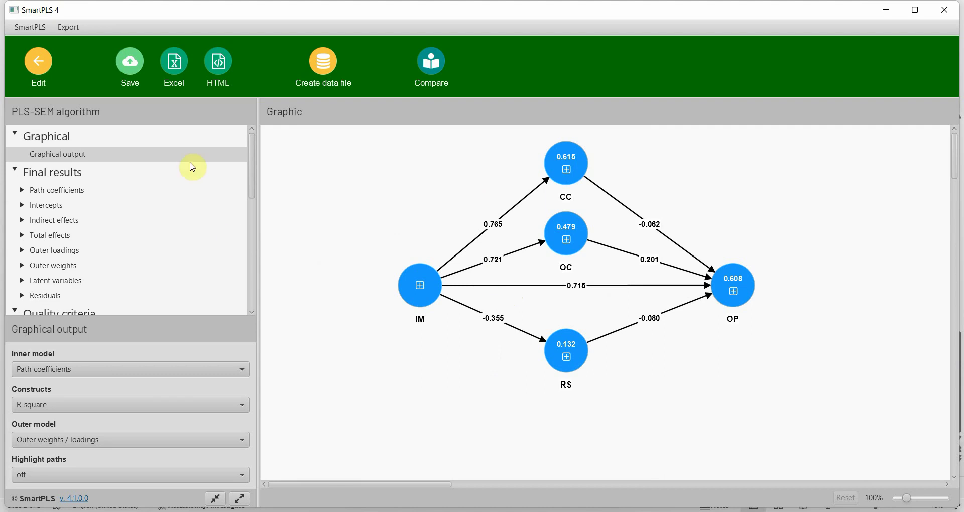
# - Create a data file from these results under the proposed name with manifest and latent variable scores, excluding Other columns
pyautogui.click(322, 62)
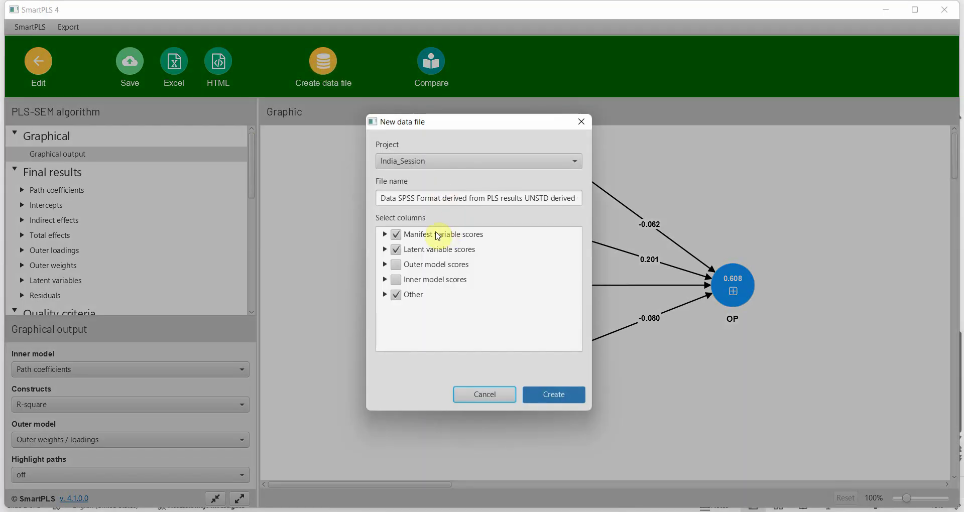
pyautogui.moveTo(465, 121); pyautogui.dragTo(297, 108)
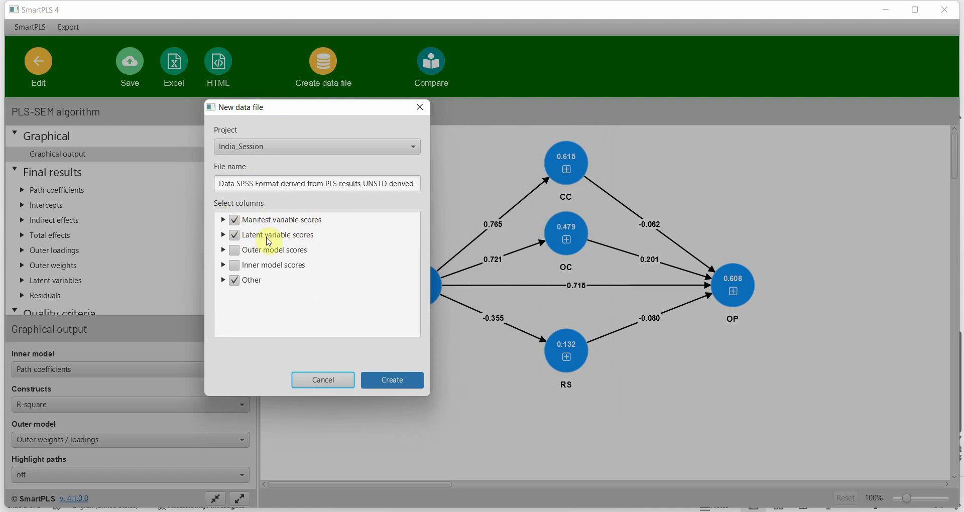
pyautogui.moveTo(352, 111); pyautogui.dragTo(214, 119)
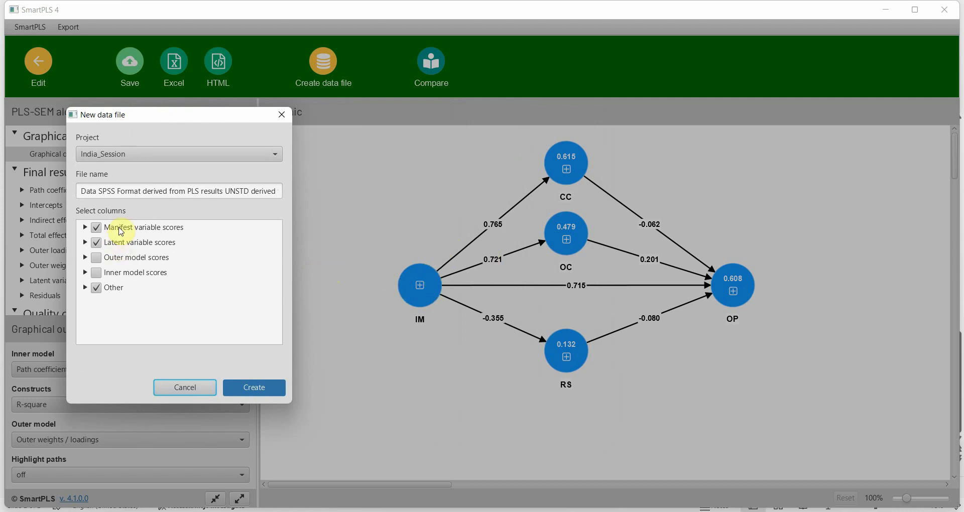
pyautogui.click(96, 288)
pyautogui.click(272, 389)
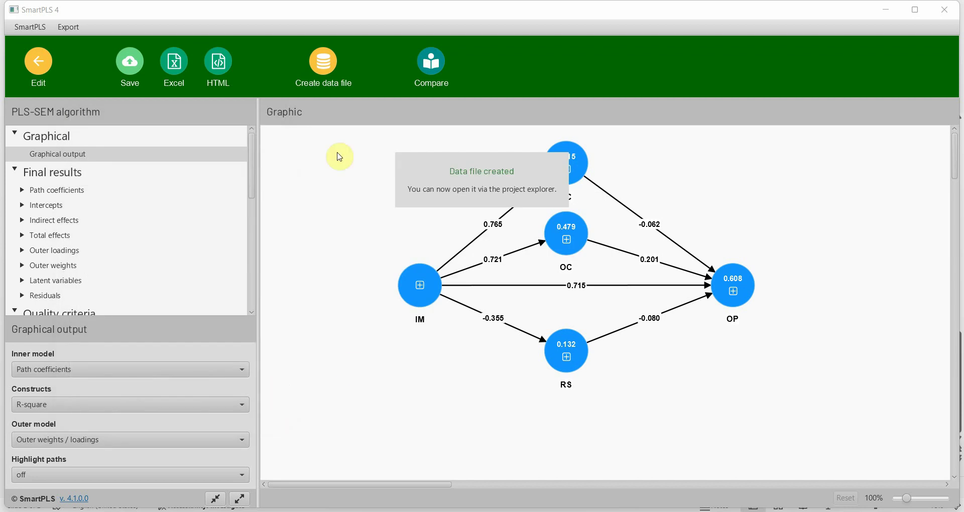
# - Leave SM_OP_HOC with its changes saved and create a regression model named NCA
pyautogui.click(38, 61)
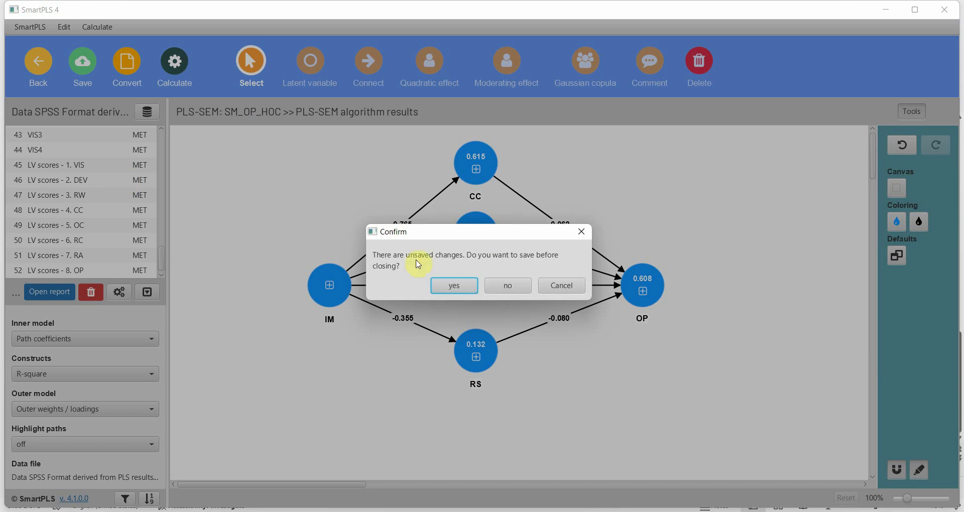
pyautogui.click(467, 286)
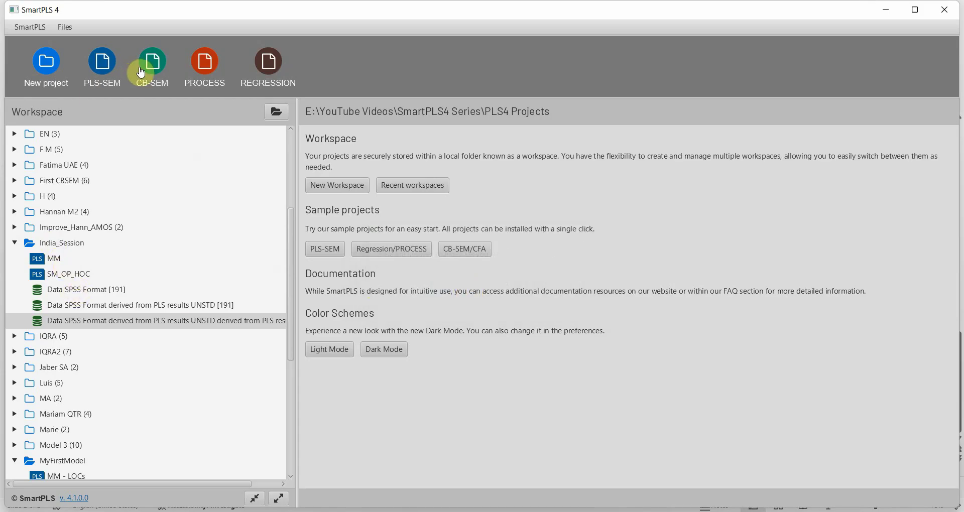
pyautogui.click(267, 64)
pyautogui.write('NCA')
pyautogui.click(553, 340)
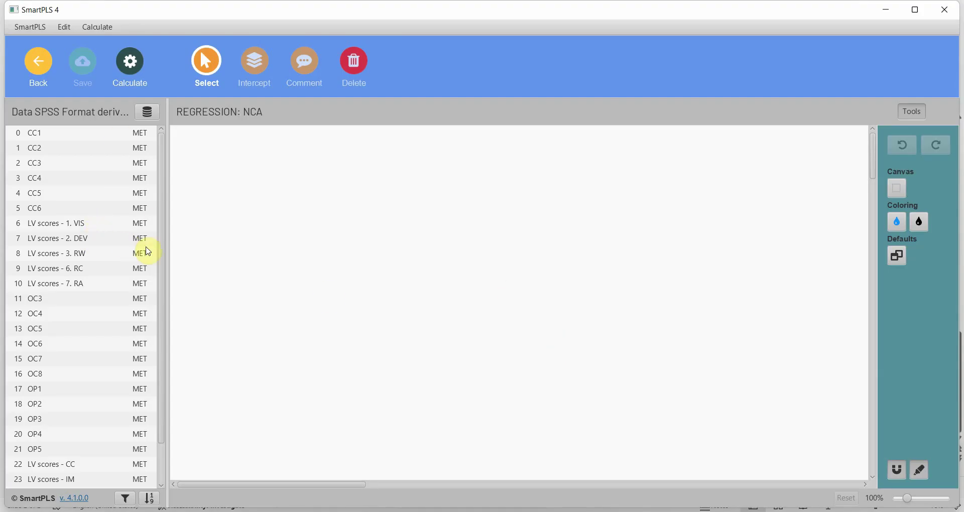
# - Place LV scores - OP on the canvas as the dependent variable of the NCA model
pyautogui.moveTo(164, 206); pyautogui.dragTo(163, 306)
pyautogui.click(51, 473)
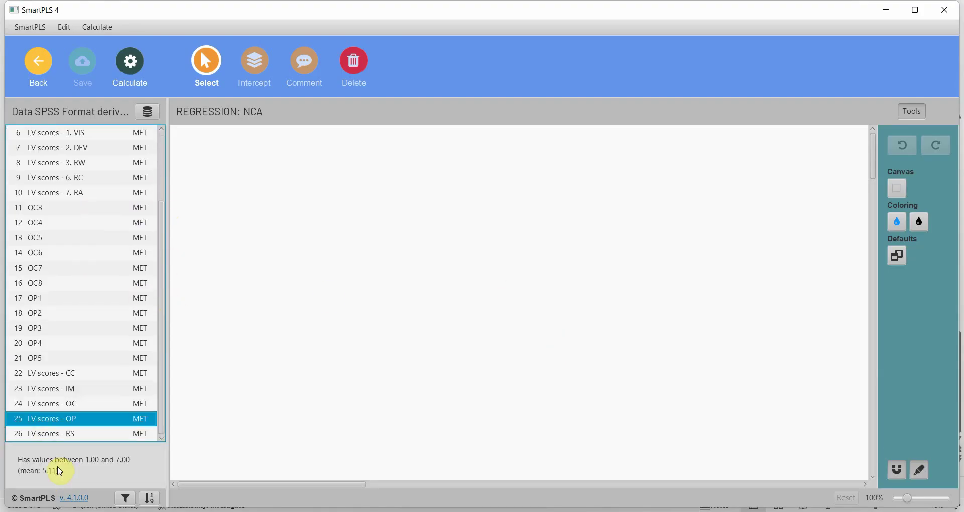
pyautogui.moveTo(77, 420); pyautogui.dragTo(675, 276)
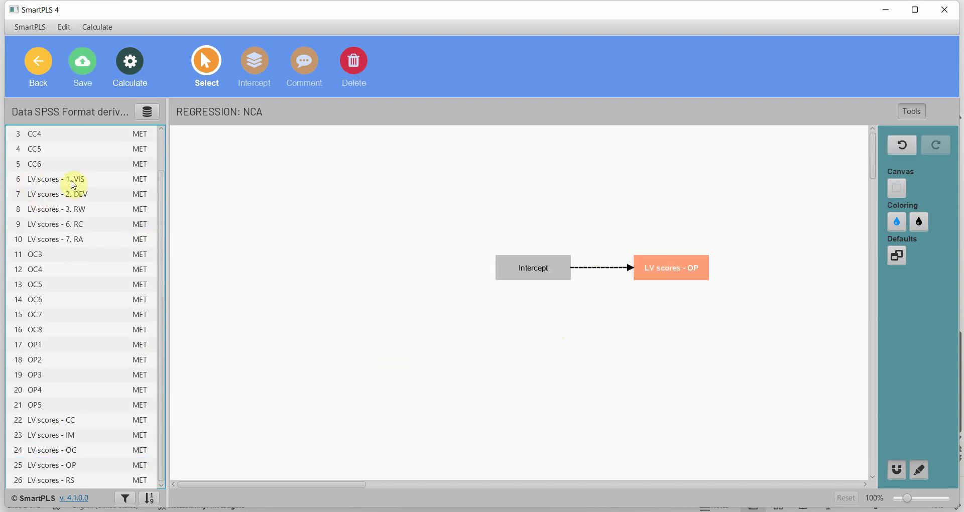
pyautogui.click(71, 182)
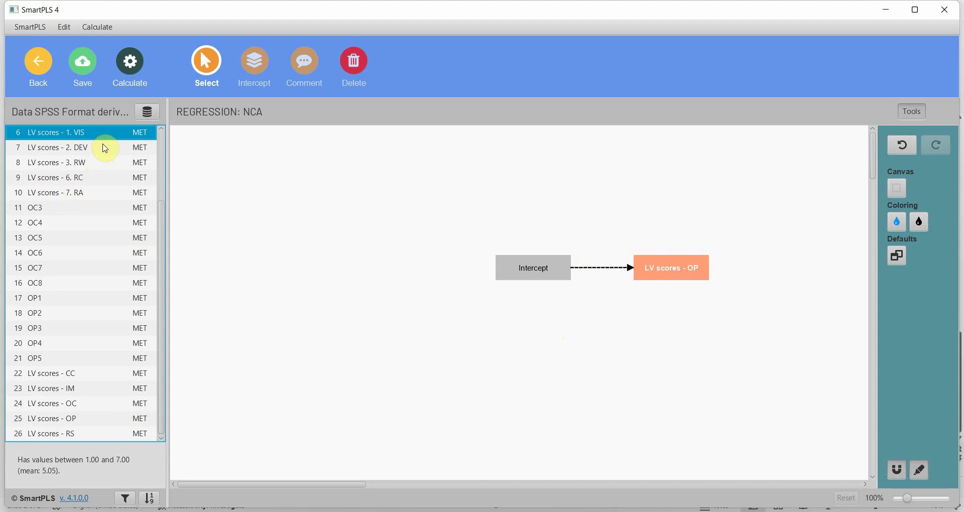
pyautogui.keyDown('ctrl'); pyautogui.click(83, 148); pyautogui.keyUp('ctrl')
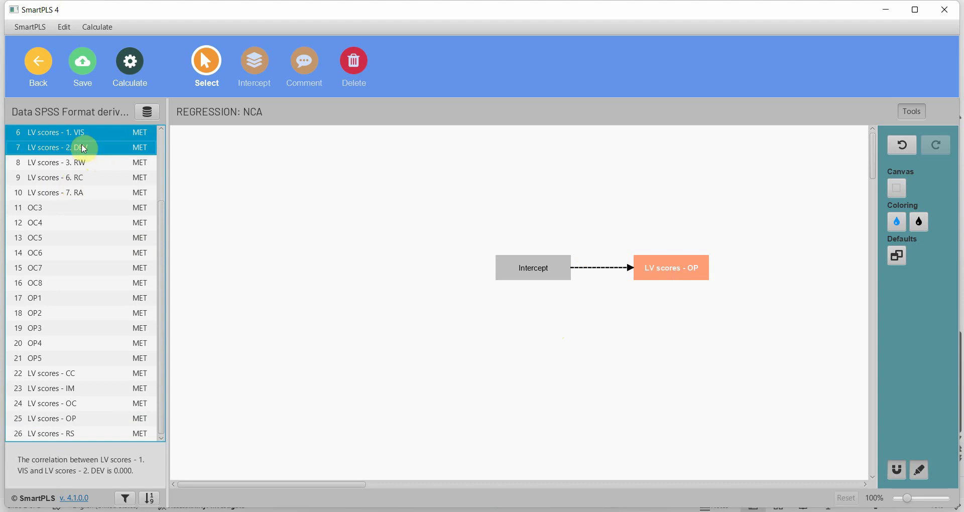
pyautogui.keyDown('ctrl'); pyautogui.click(96, 165); pyautogui.keyUp('ctrl')
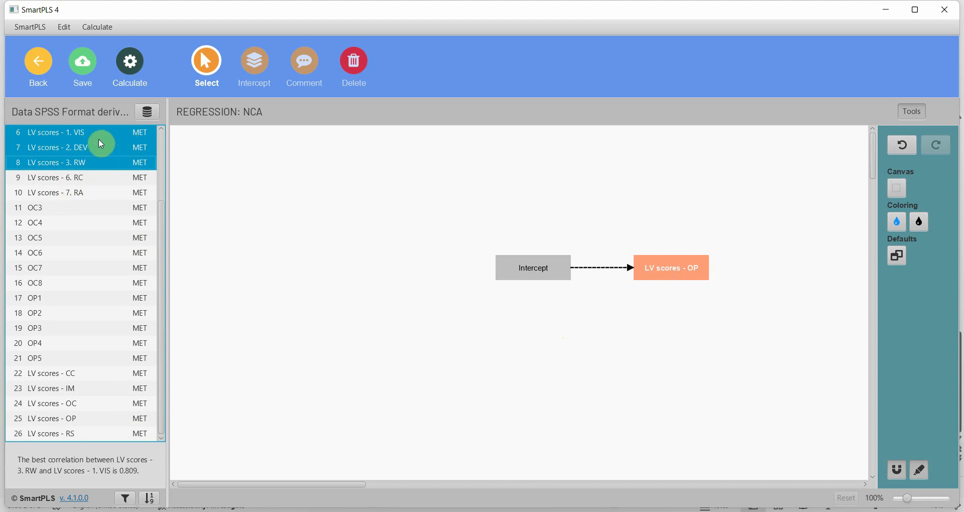
pyautogui.click(84, 139)
pyautogui.click(86, 148)
pyautogui.click(86, 159)
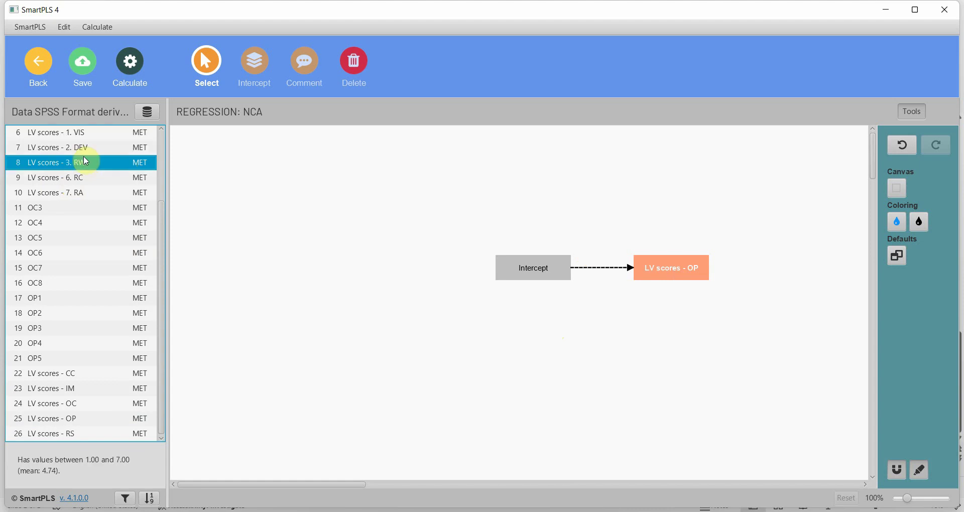
# - Add the LV scores for 1. VIS, 2. DEV, 3. RW, CC and OC as predictors of LV scores - OP
pyautogui.click(86, 139)
pyautogui.keyDown('ctrl'); pyautogui.click(86, 148); pyautogui.keyUp('ctrl')
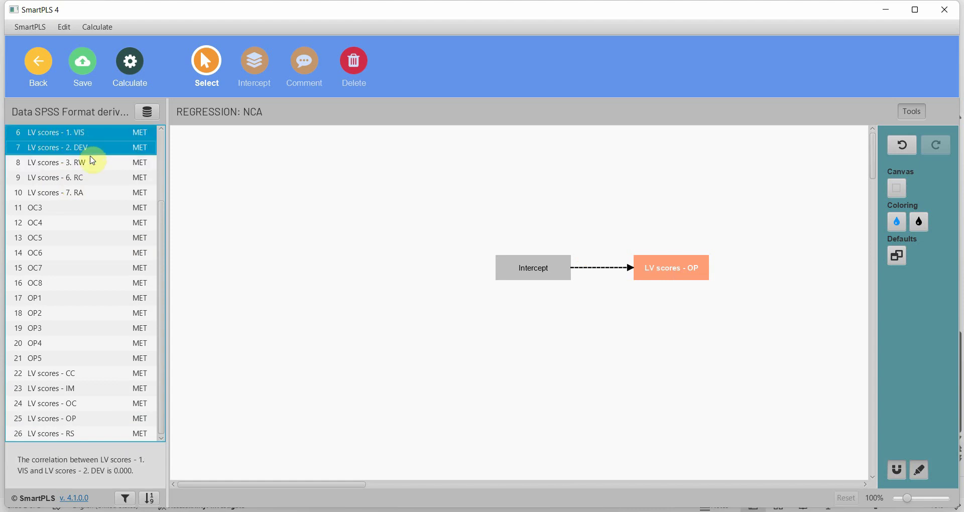
pyautogui.keyDown('ctrl'); pyautogui.click(86, 165); pyautogui.keyUp('ctrl')
pyautogui.keyDown('ctrl'); pyautogui.click(81, 374); pyautogui.keyUp('ctrl')
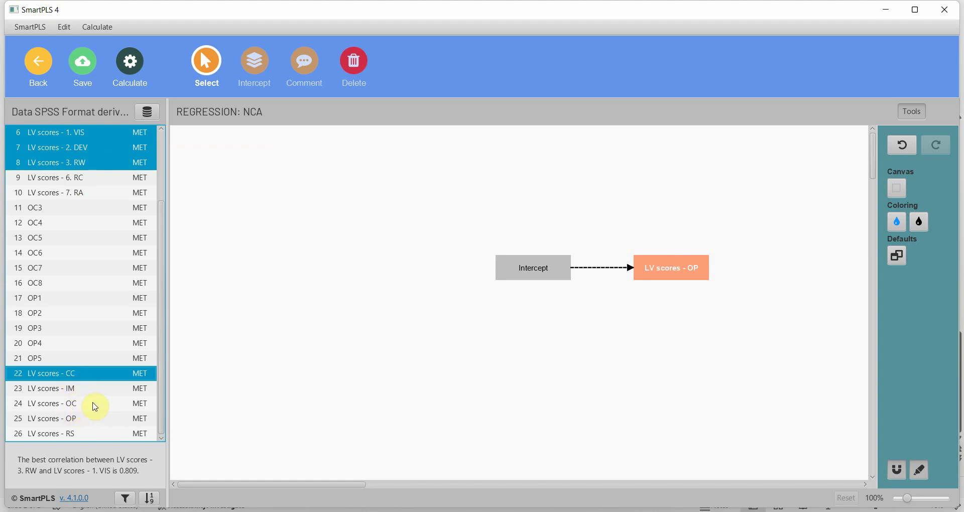
pyautogui.keyDown('ctrl'); pyautogui.click(96, 406); pyautogui.keyUp('ctrl')
pyautogui.moveTo(101, 162); pyautogui.dragTo(674, 266)
pyautogui.moveTo(511, 152); pyautogui.dragTo(619, 424)
pyautogui.click(296, 179)
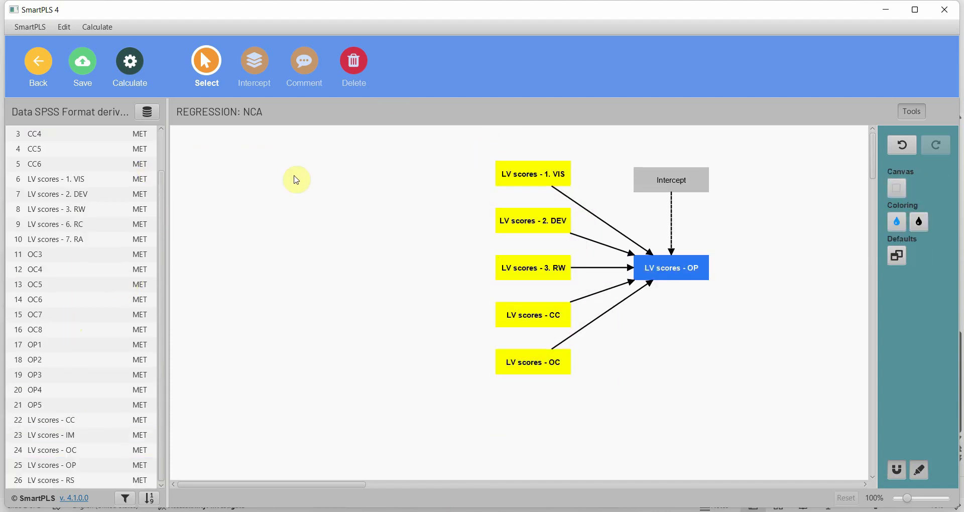
# - Run the necessary condition analysis (NCA) on the model with 10 steps for the bottleneck tables
pyautogui.click(130, 63)
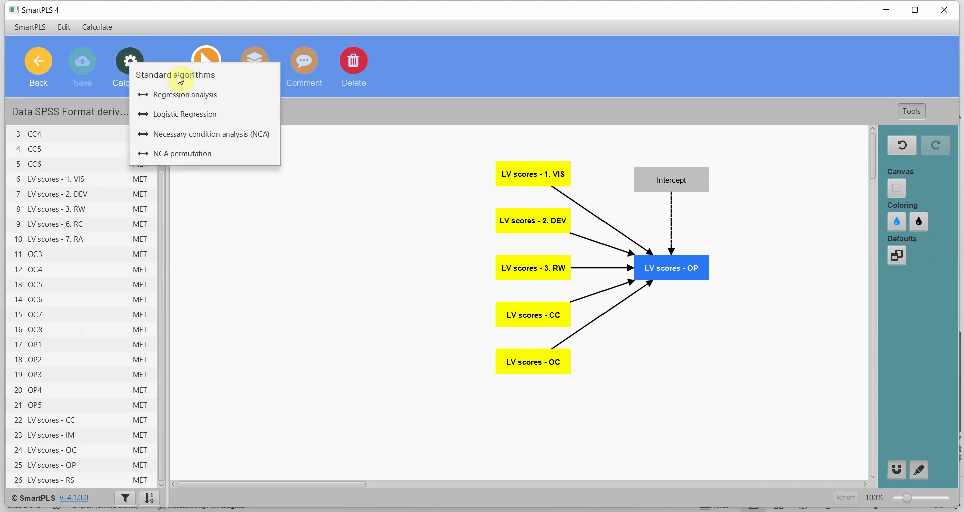
pyautogui.click(209, 133)
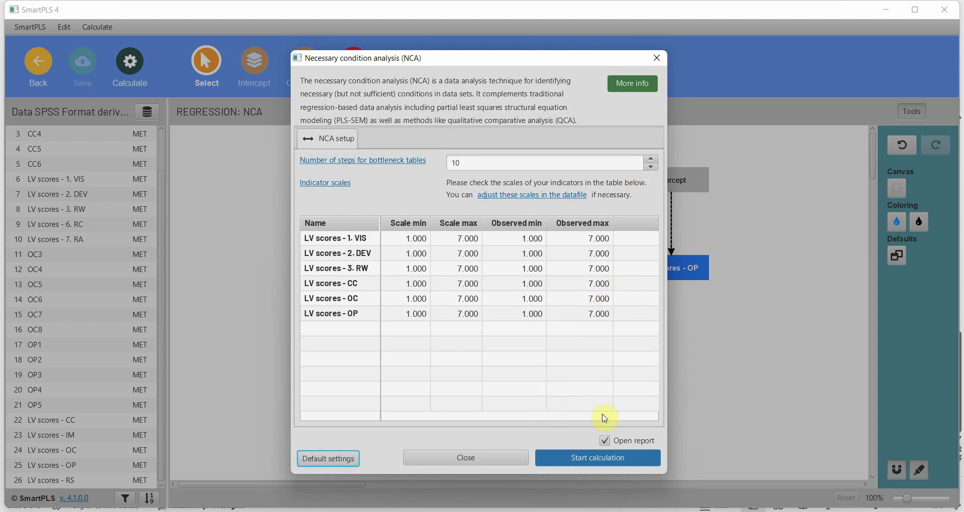
pyautogui.click(608, 457)
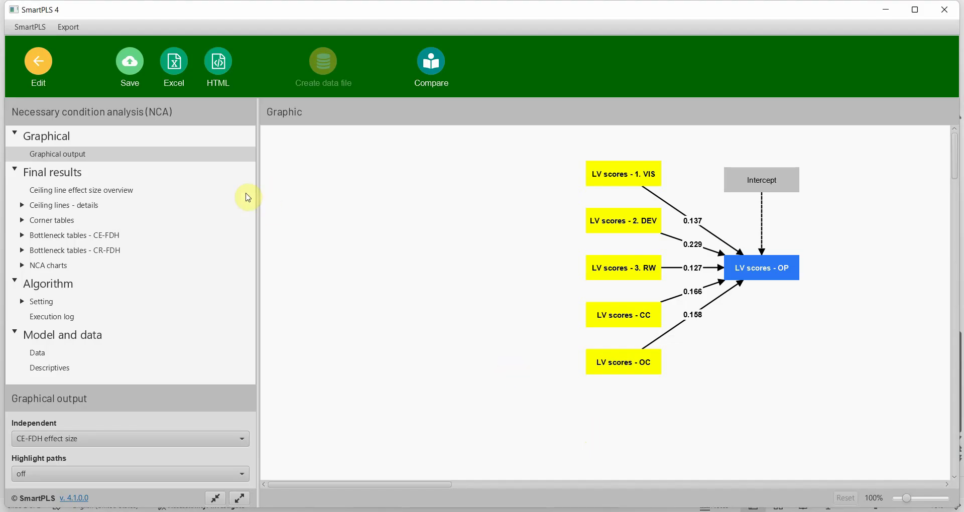
# - Examine the CE-FDH bottleneck table values, especially the 80% row and the 2. DEV entry at 20%
pyautogui.click(76, 236)
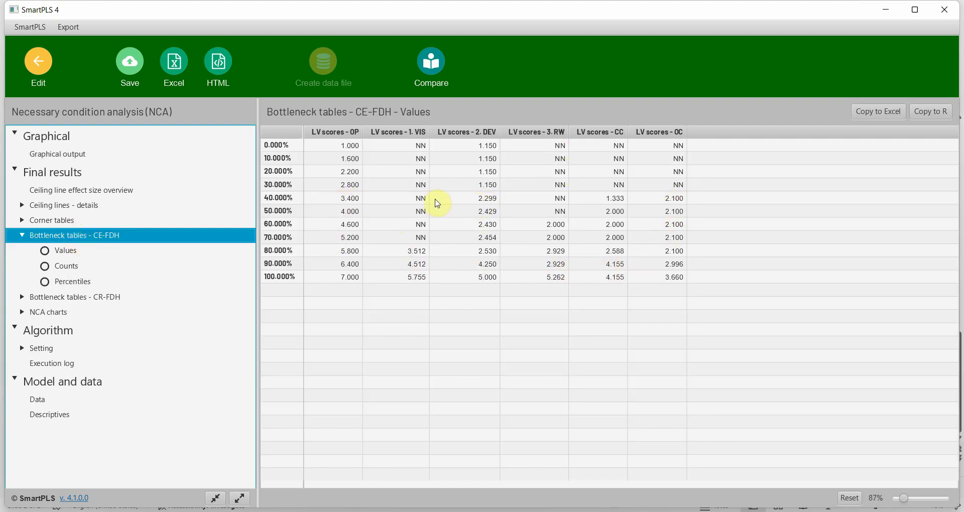
pyautogui.moveTo(436, 248); pyautogui.dragTo(663, 254)
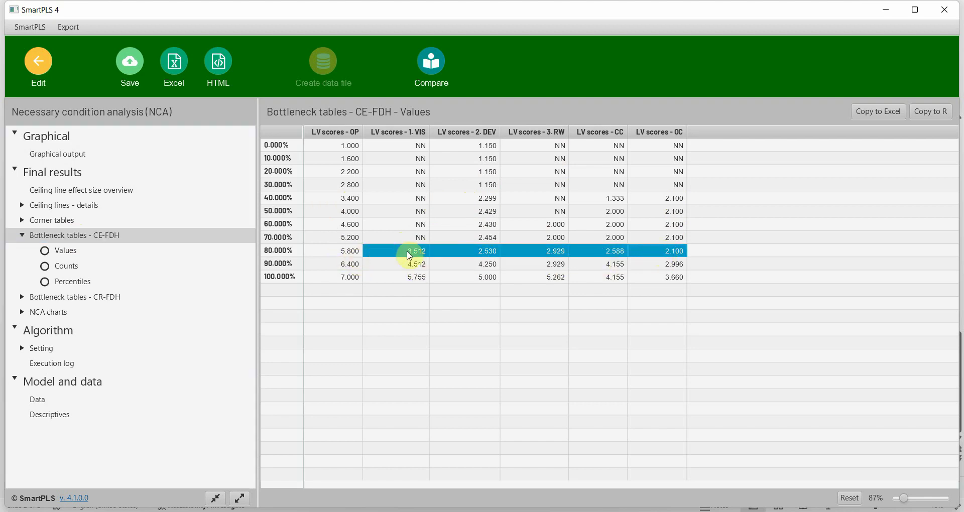
pyautogui.click(280, 251)
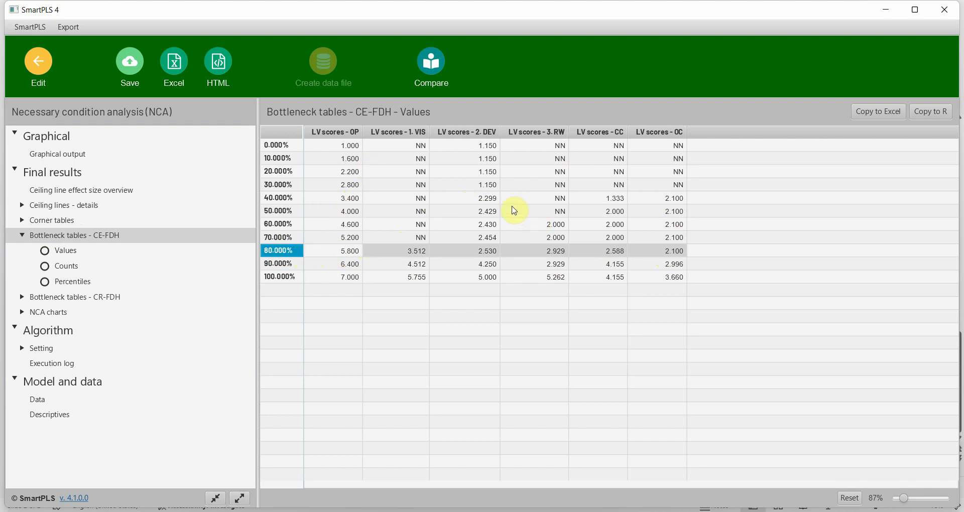
pyautogui.click(488, 172)
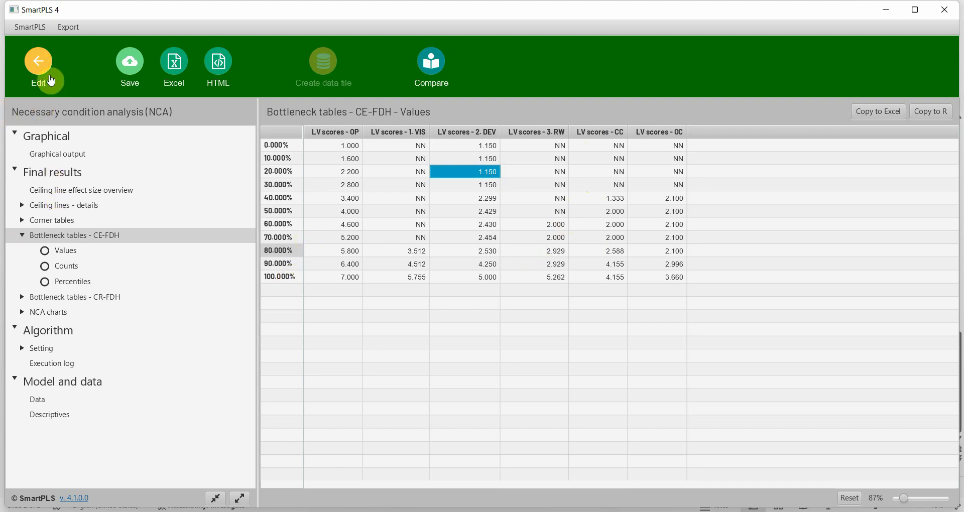
# - Run the NCA permutation with 10000 permutations and a 0.05 significance level, and show its ceiling line effect size overview
pyautogui.click(39, 63)
pyautogui.click(134, 76)
pyautogui.click(176, 163)
pyautogui.click(477, 164)
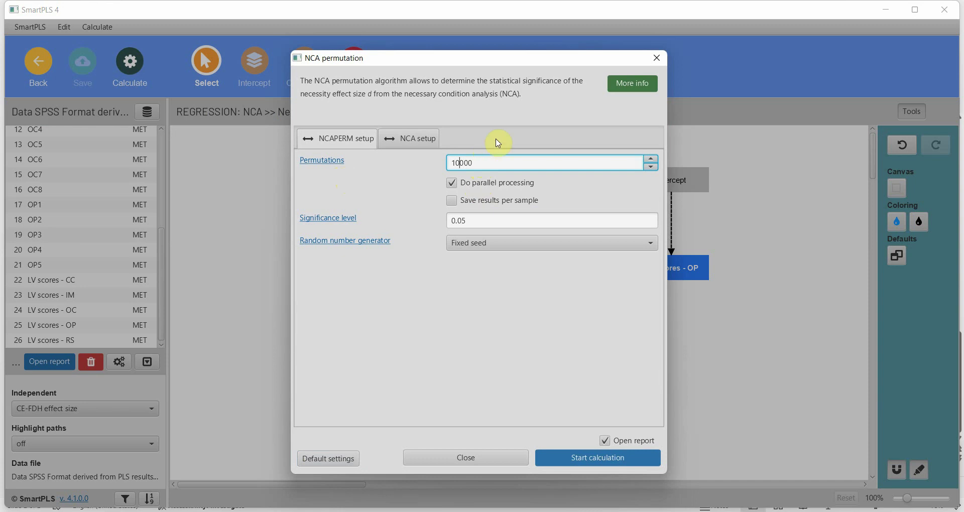
pyautogui.click(582, 457)
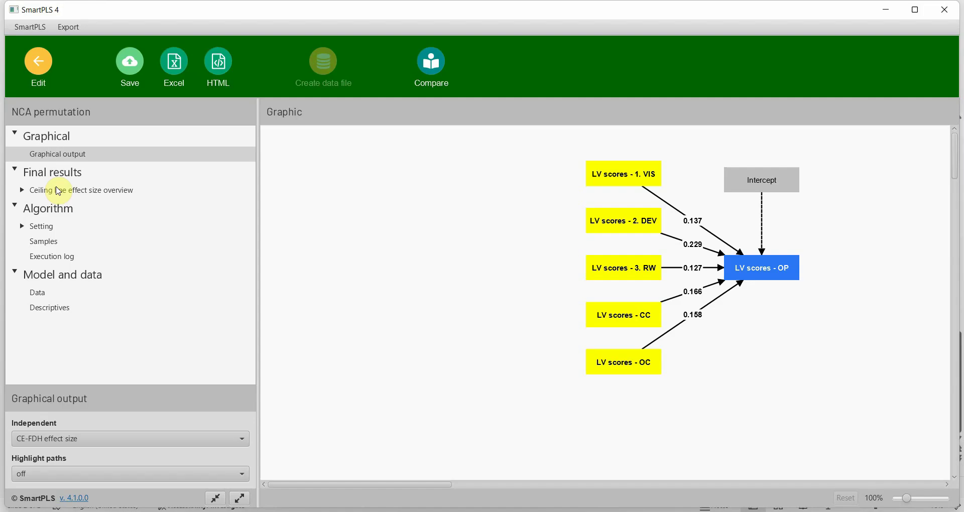
pyautogui.click(60, 191)
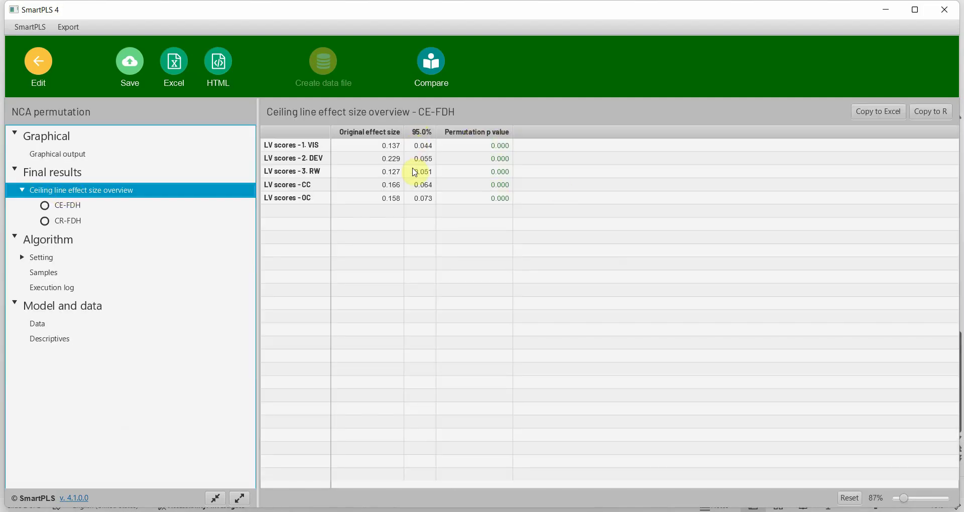
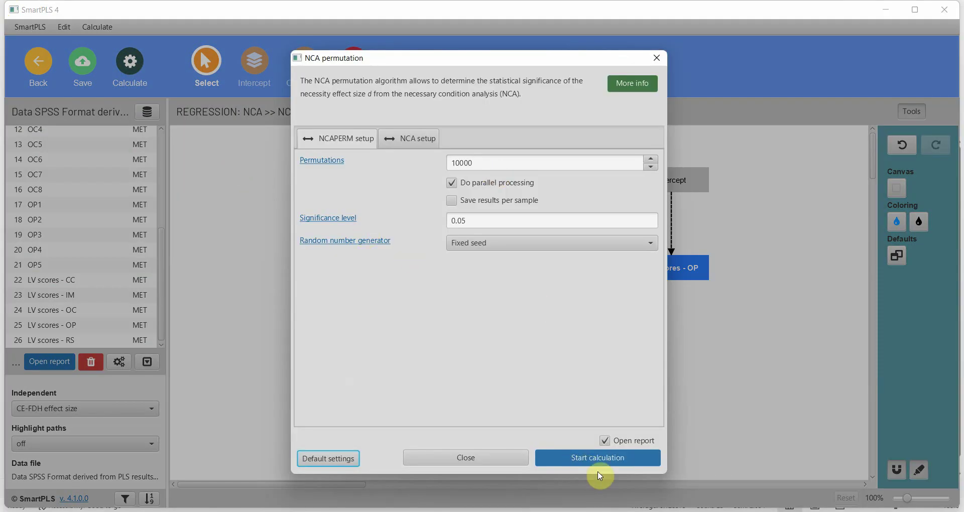
# - Rerun the NCA permutation with 10000 permutations and copy its CE-FDH ceiling line effect size overview for Excel
pyautogui.click(594, 458)
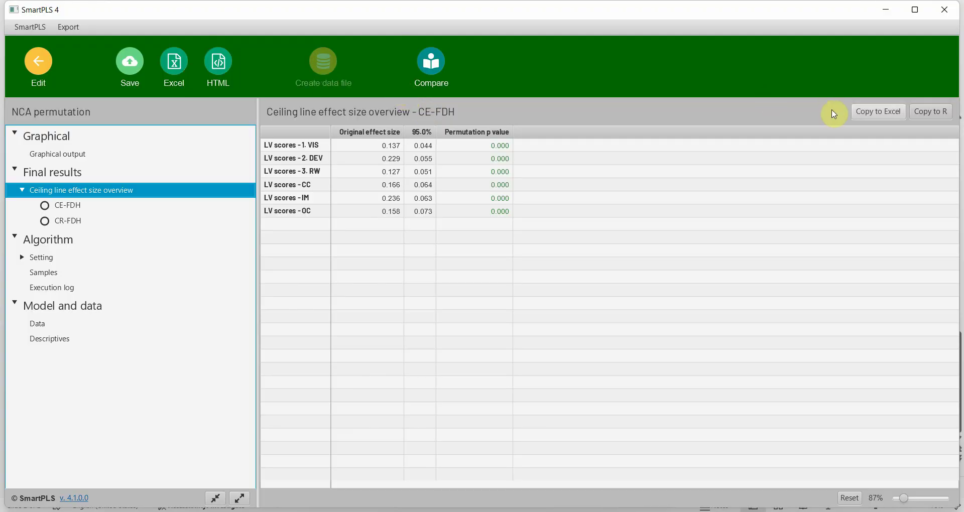
pyautogui.click(869, 117)
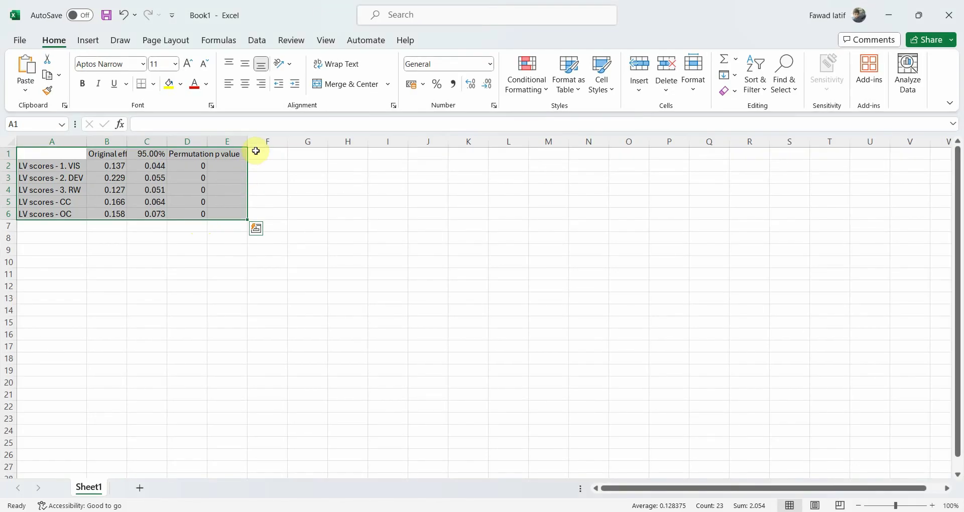
# - Paste the copied effect size table into Sheet1 at cell G1 and widen column B to fit its heading
pyautogui.click(306, 153)
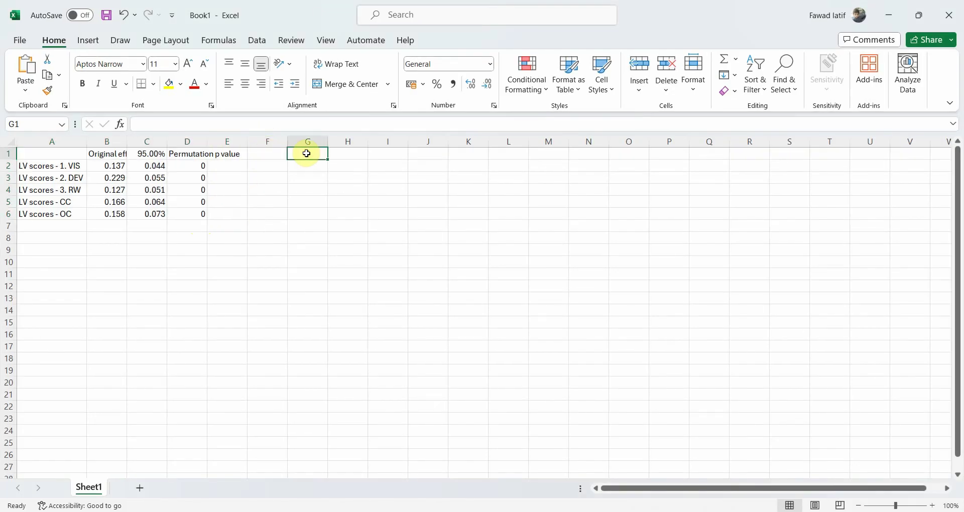
pyautogui.hotkey('ctrl', 'v')
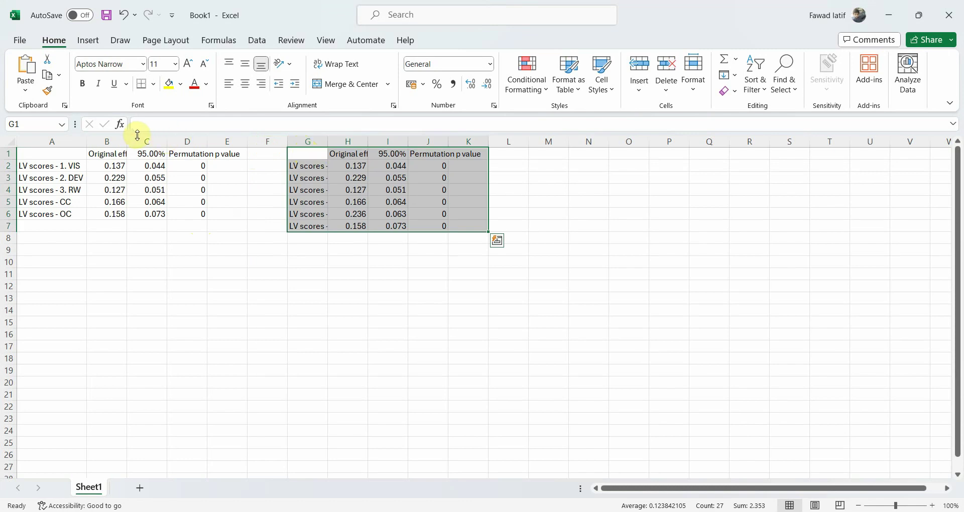
pyautogui.moveTo(134, 133); pyautogui.dragTo(180, 142)
# - Compare the original effect sizes of the two tables construct by construct, from 1. VIS to OC
pyautogui.click(399, 166)
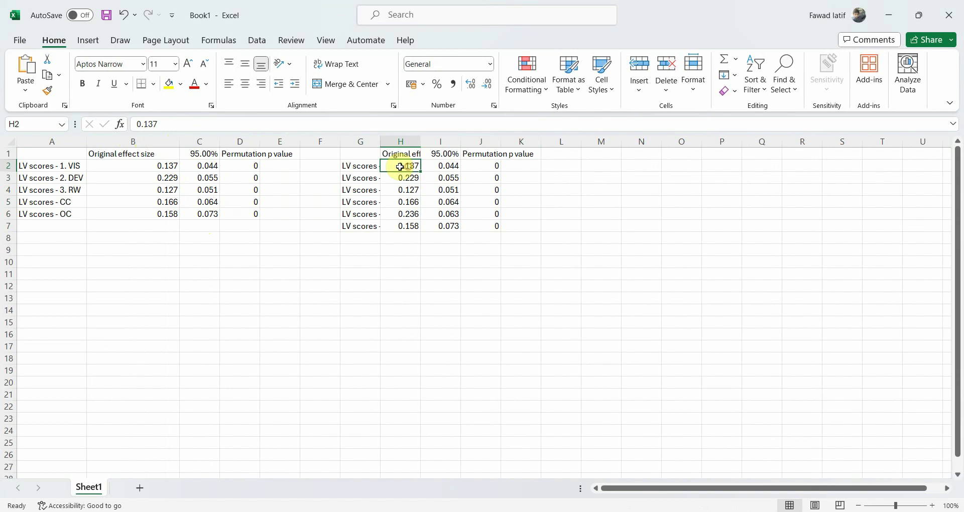
pyautogui.click(166, 166)
pyautogui.click(392, 177)
pyautogui.click(171, 179)
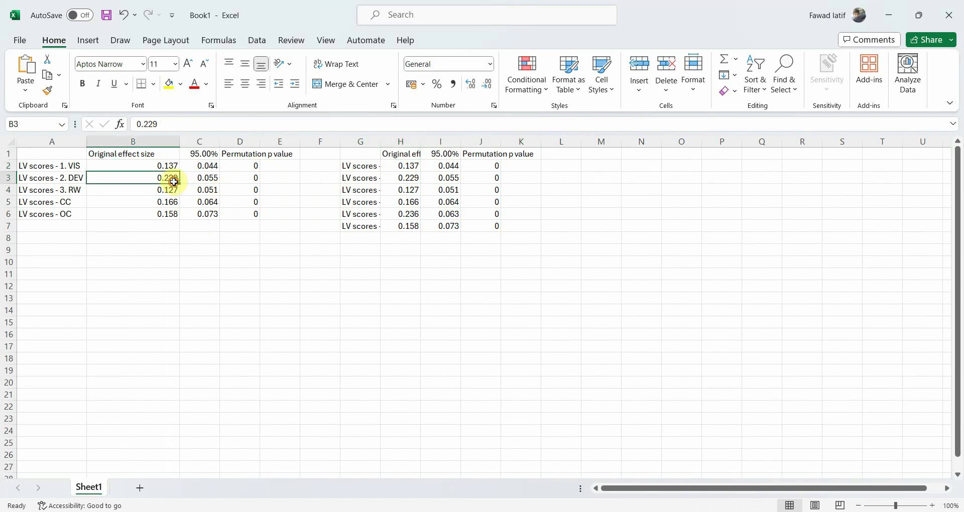
pyautogui.click(397, 189)
pyautogui.click(163, 190)
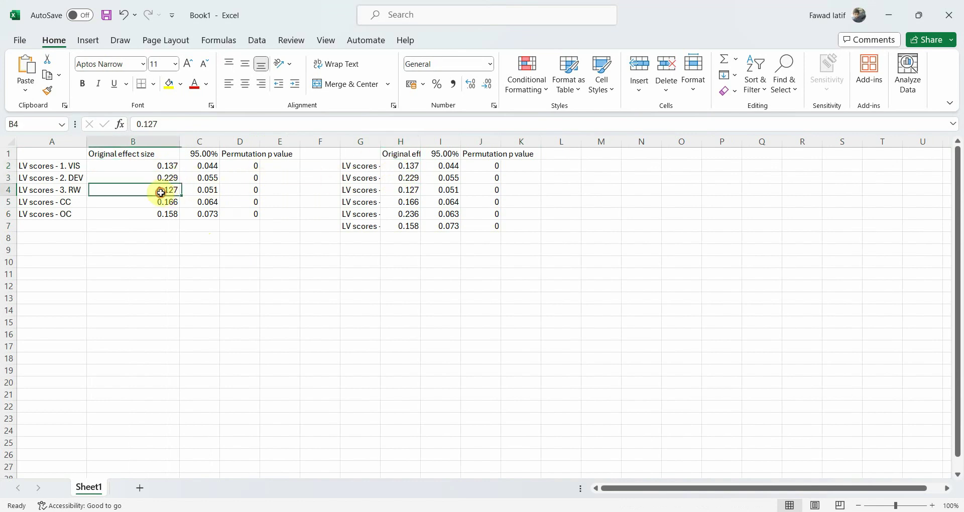
pyautogui.click(400, 202)
pyautogui.click(166, 201)
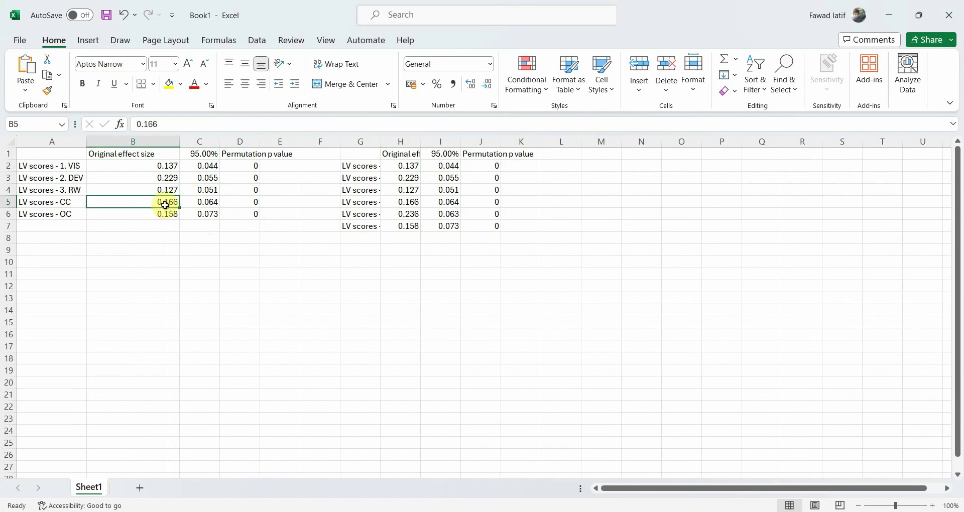
pyautogui.click(400, 214)
pyautogui.click(167, 213)
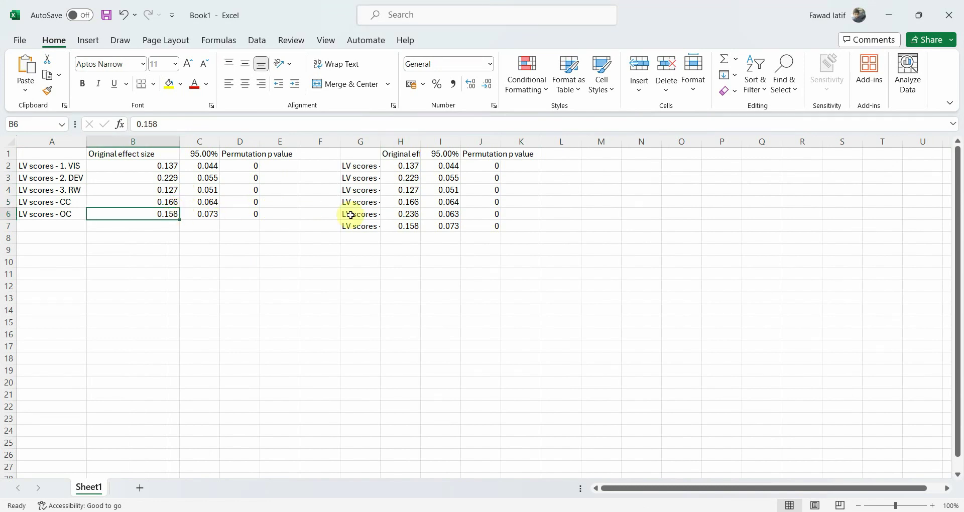
pyautogui.click(411, 226)
# - Examine the LV scores - IM row and the other constructs' effect sizes in the second table against the first
pyautogui.click(456, 213)
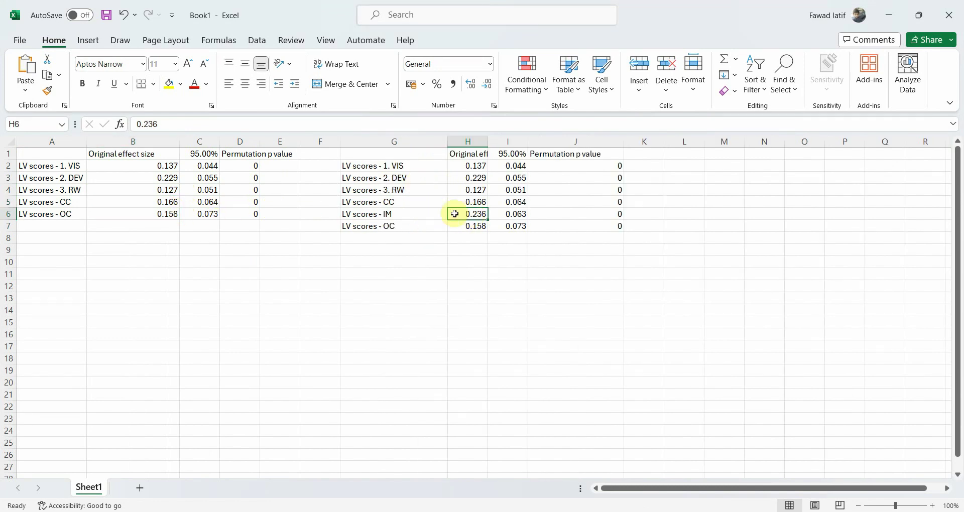
pyautogui.moveTo(412, 214); pyautogui.dragTo(566, 210)
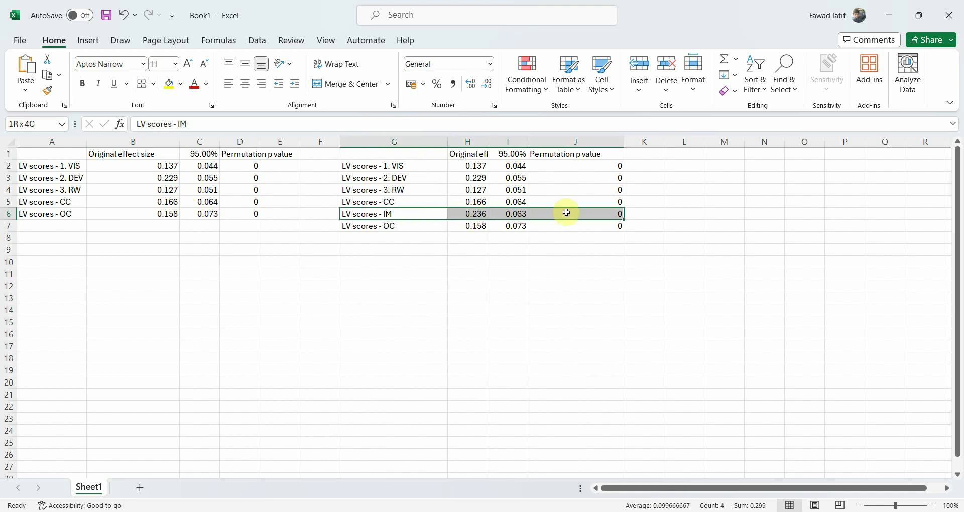
pyautogui.click(459, 168)
pyautogui.moveTo(458, 168); pyautogui.dragTo(467, 227)
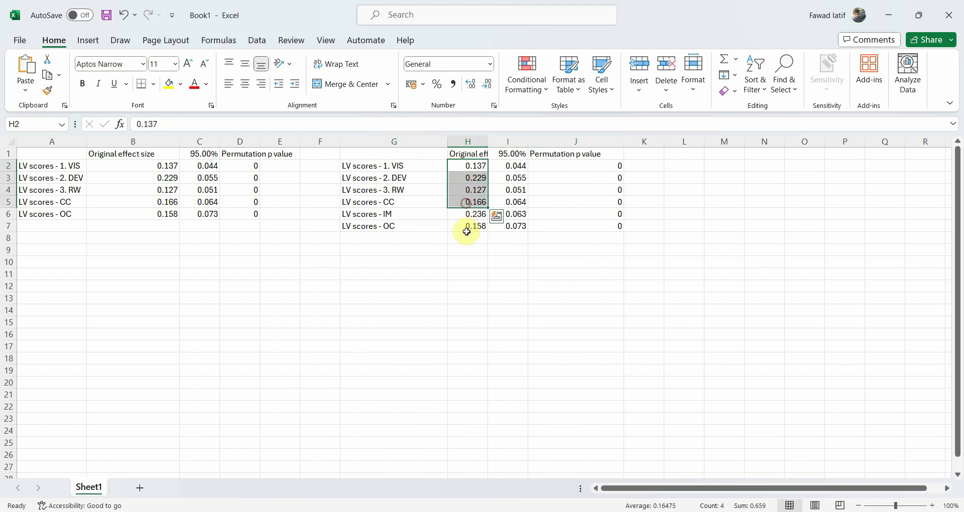
pyautogui.click(467, 227)
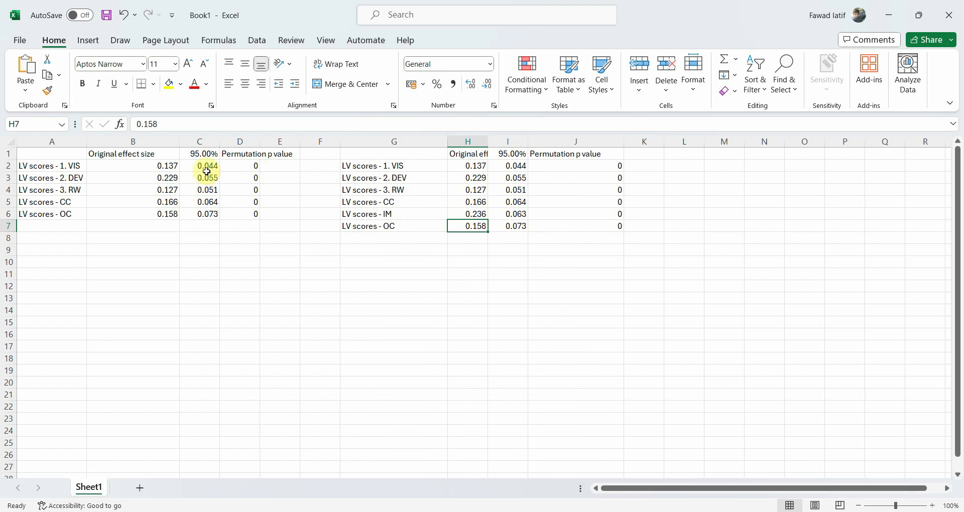
pyautogui.click(146, 166)
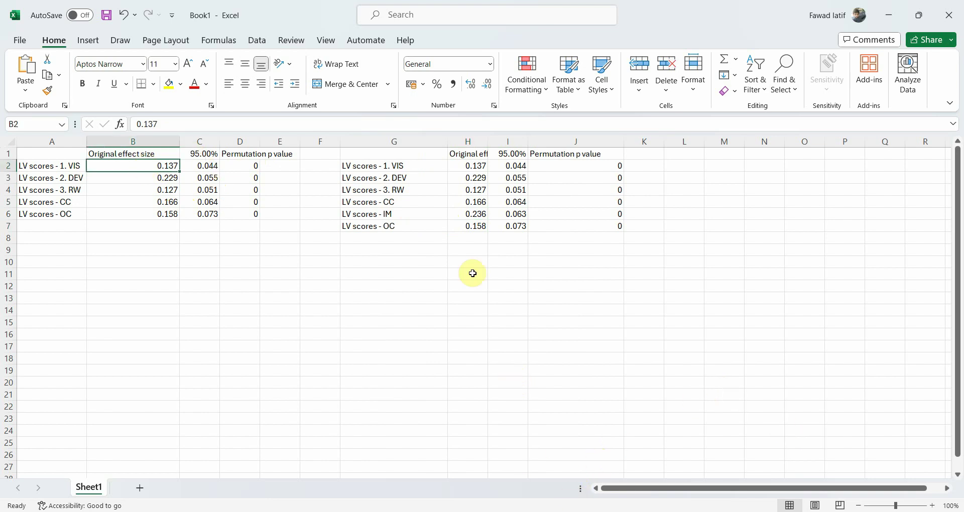
pyautogui.click(414, 165)
pyautogui.click(416, 176)
pyautogui.click(415, 188)
pyautogui.click(416, 200)
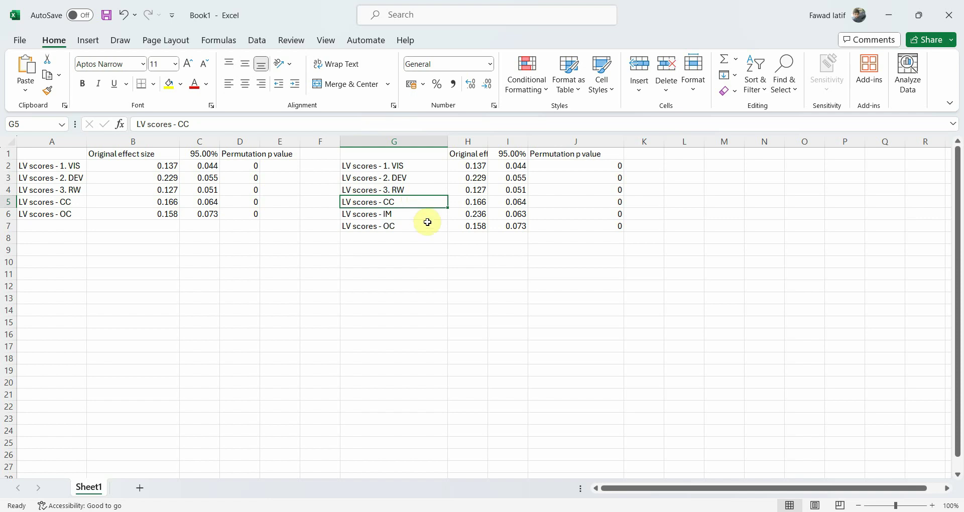
pyautogui.click(469, 166)
pyautogui.click(471, 178)
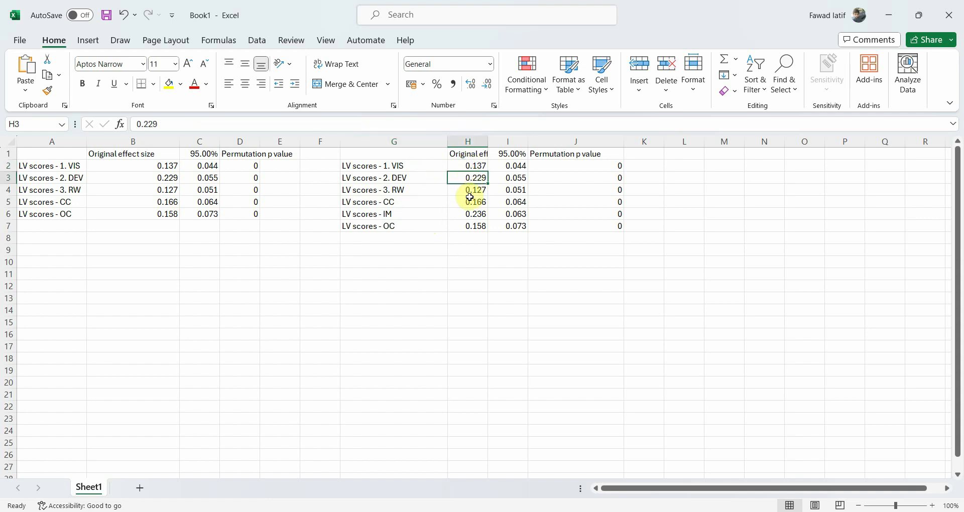
pyautogui.click(471, 201)
pyautogui.click(471, 214)
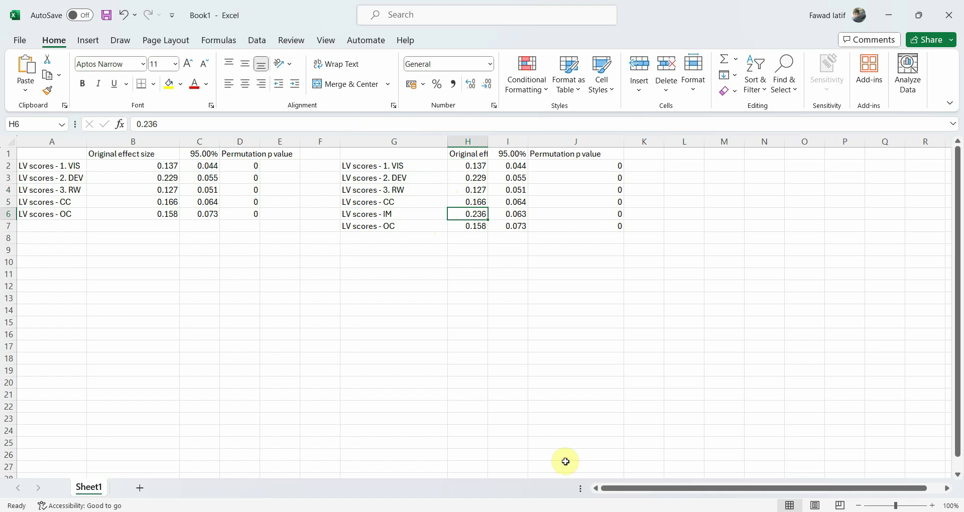
# - Switch back to the NCA permutation results in SmartPLS
pyautogui.moveTo(547, 510)
pyautogui.moveTo(716, 507)
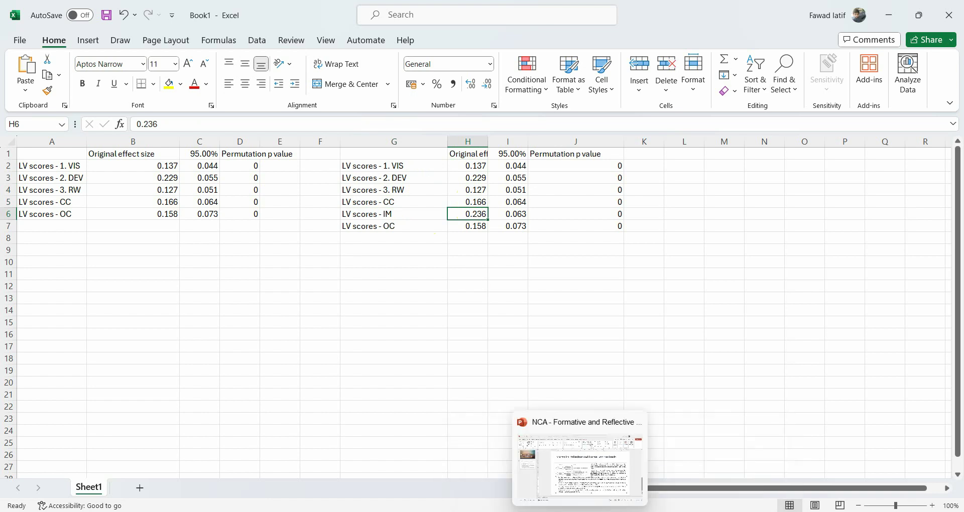
pyautogui.click(585, 500)
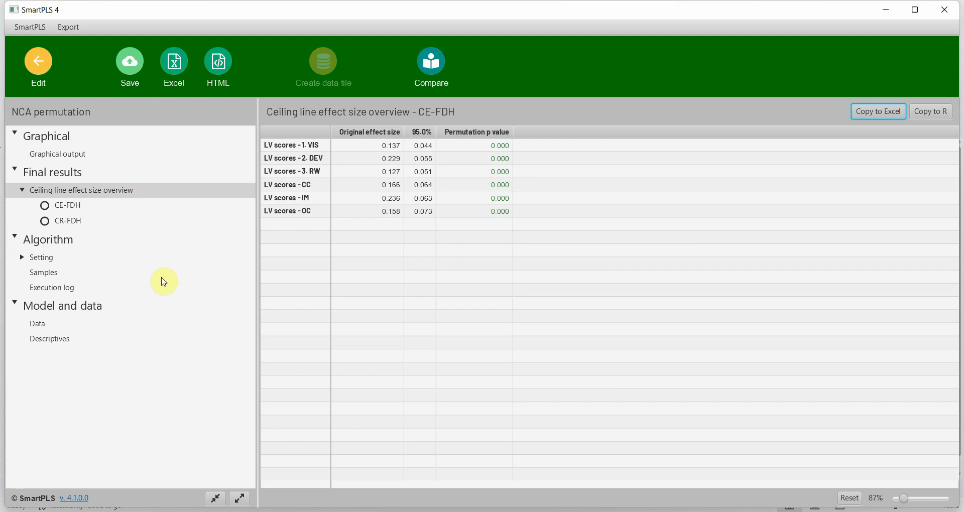